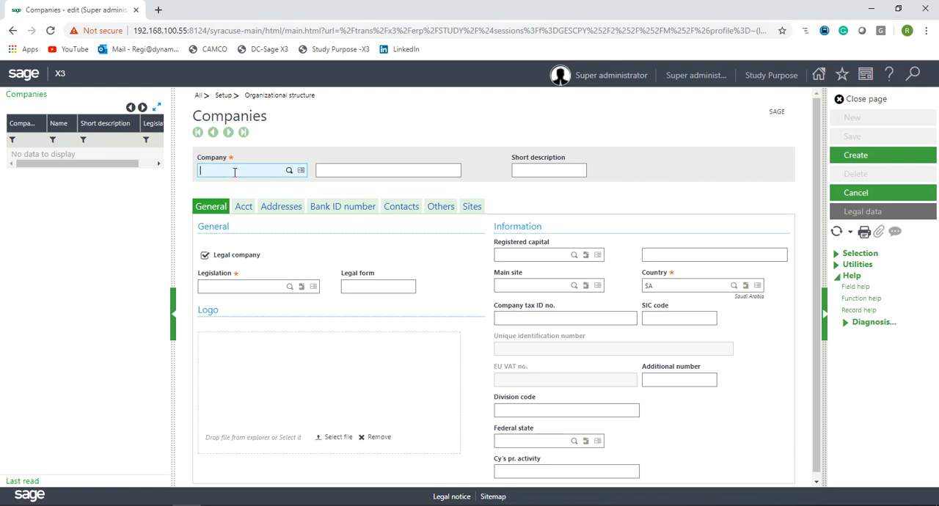
- Start a new company with code KSA, name ABC Trading LTD. and short description ABC, dismissing the mandatory-field error
{"action": "type", "text": "KSA"}
{"action": "key", "text": "Tab"}
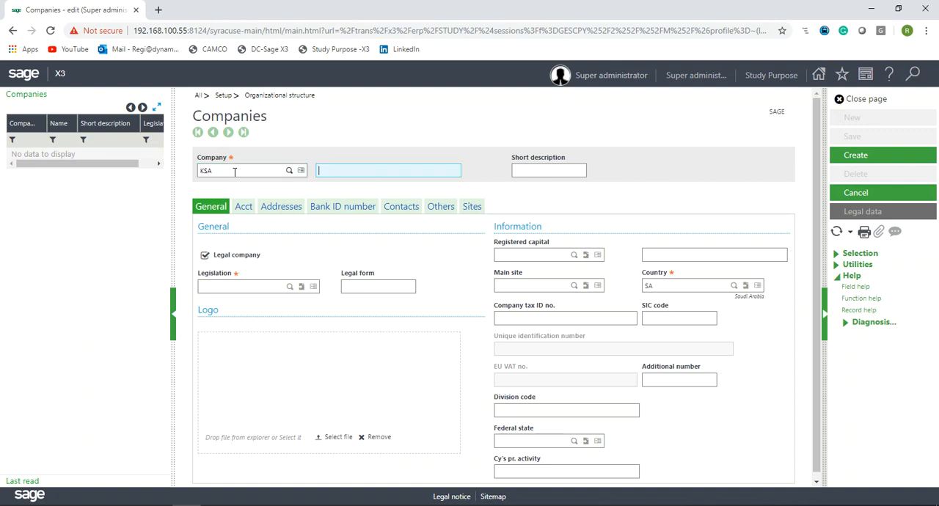
{"action": "type", "text": "ABC Trading LTD."}
{"action": "key", "text": "Tab"}
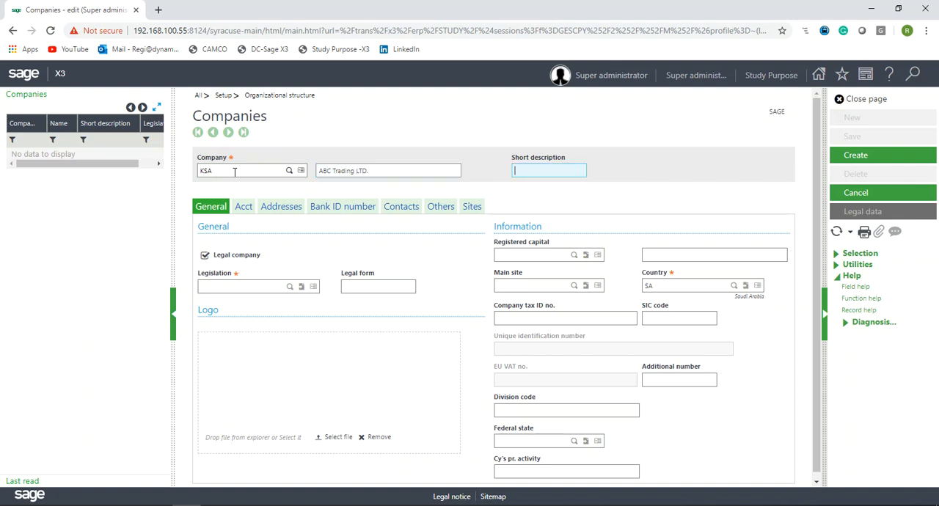
{"action": "type", "text": "ABC"}
{"action": "key", "text": "Tab"}
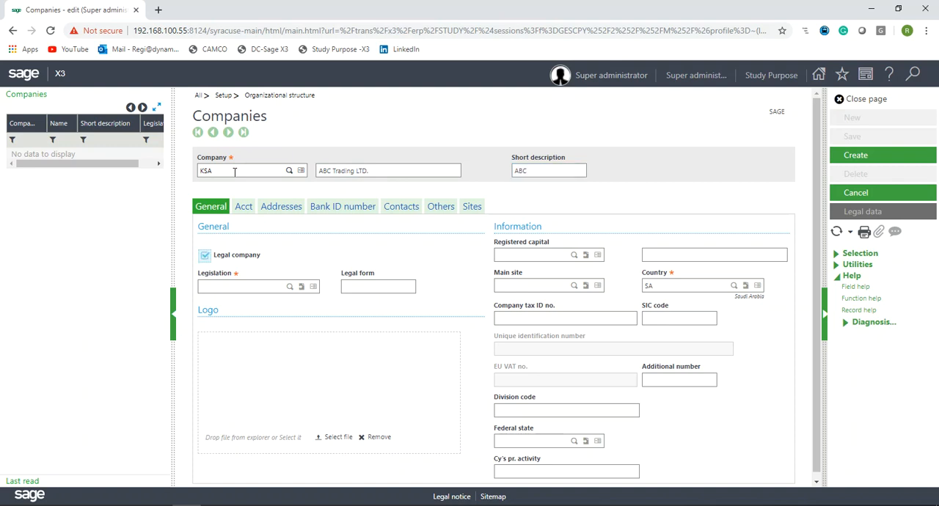
{"action": "left_click", "coordinate": [218, 213]}
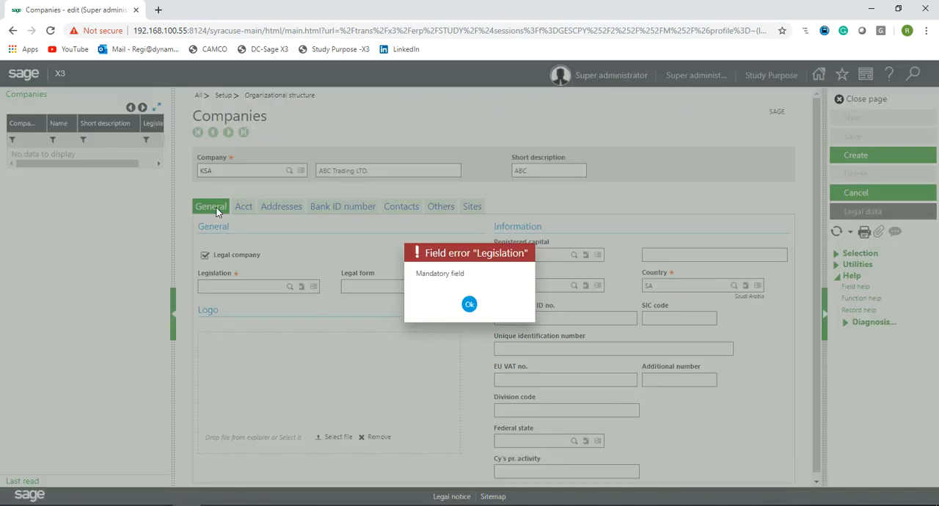
{"action": "left_click", "coordinate": [469, 304]}
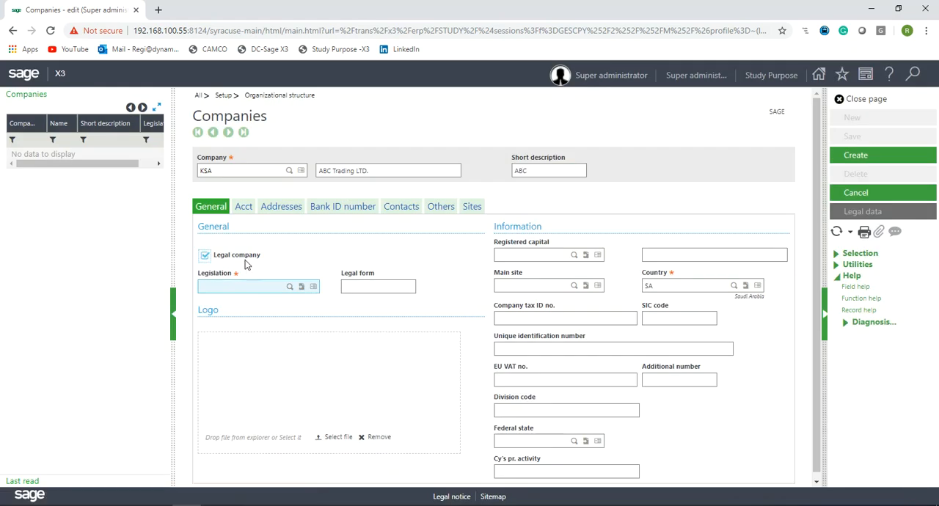
- Toggle the Legal company option off and back on twice
{"action": "left_click", "coordinate": [245, 261]}
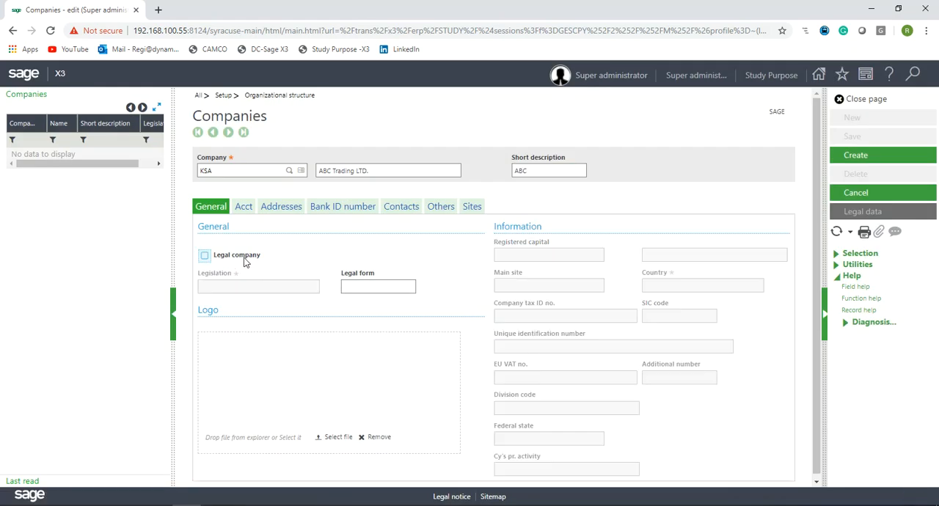
{"action": "left_click", "coordinate": [245, 262]}
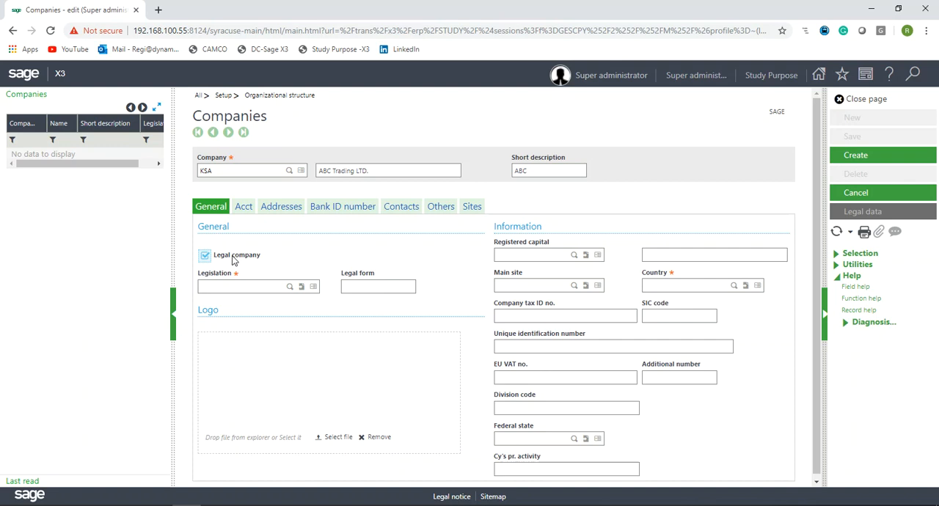
{"action": "left_click", "coordinate": [233, 258]}
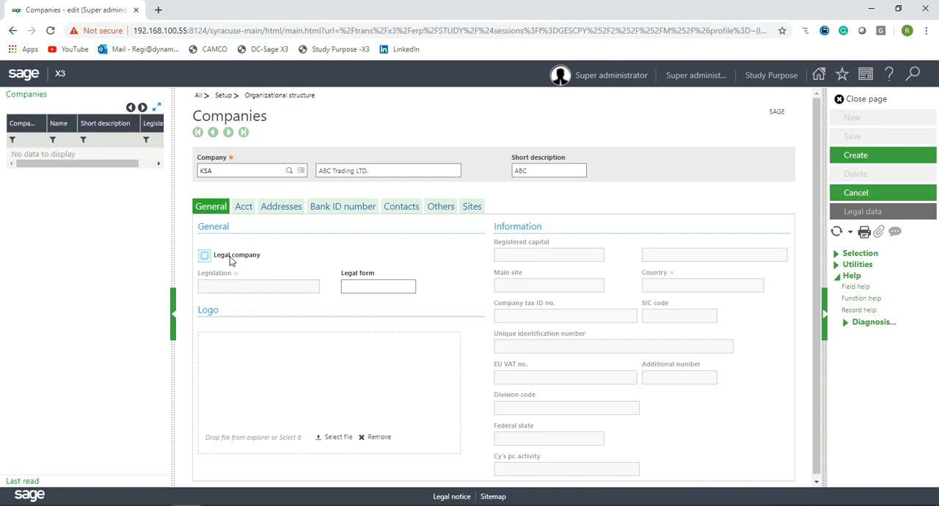
{"action": "left_click", "coordinate": [231, 260]}
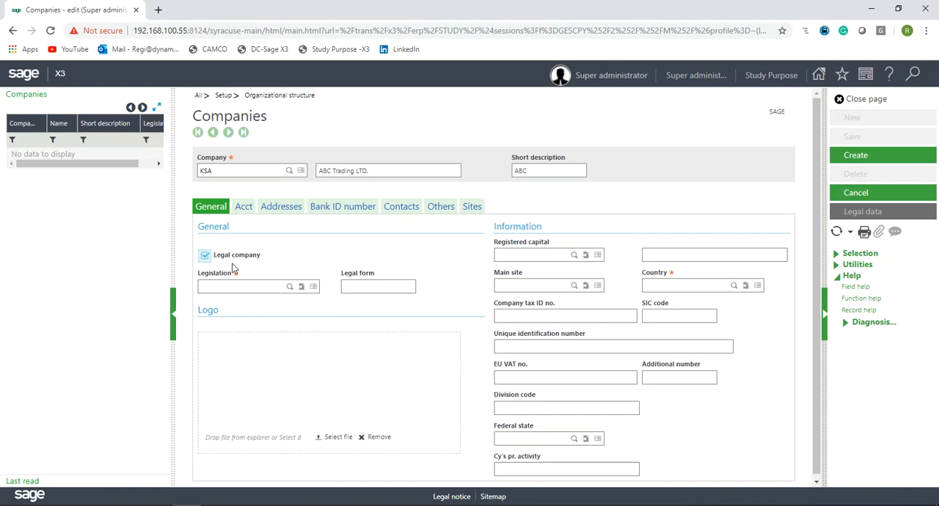
- Set the company's legislation to BRI
{"action": "left_click", "coordinate": [241, 286]}
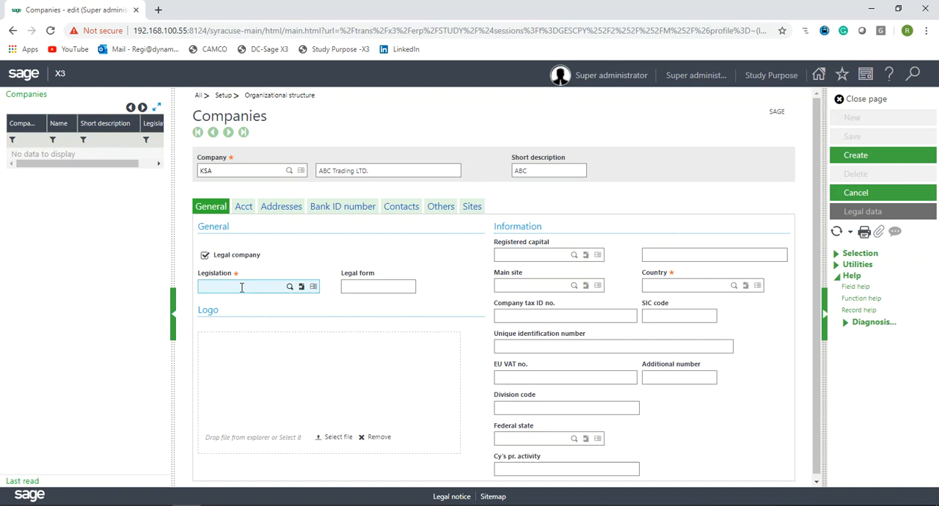
{"action": "type", "text": "bri"}
{"action": "key", "text": "Tab"}
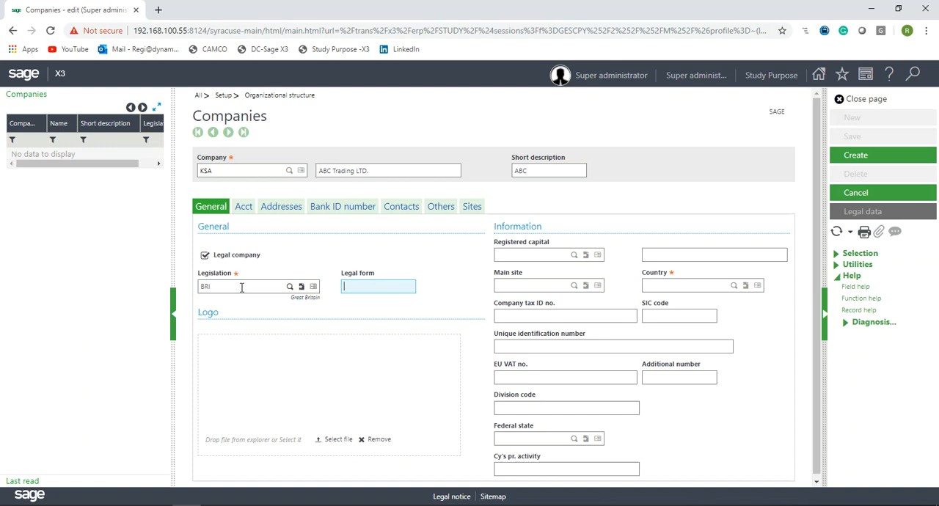
{"action": "key", "text": "Tab"}
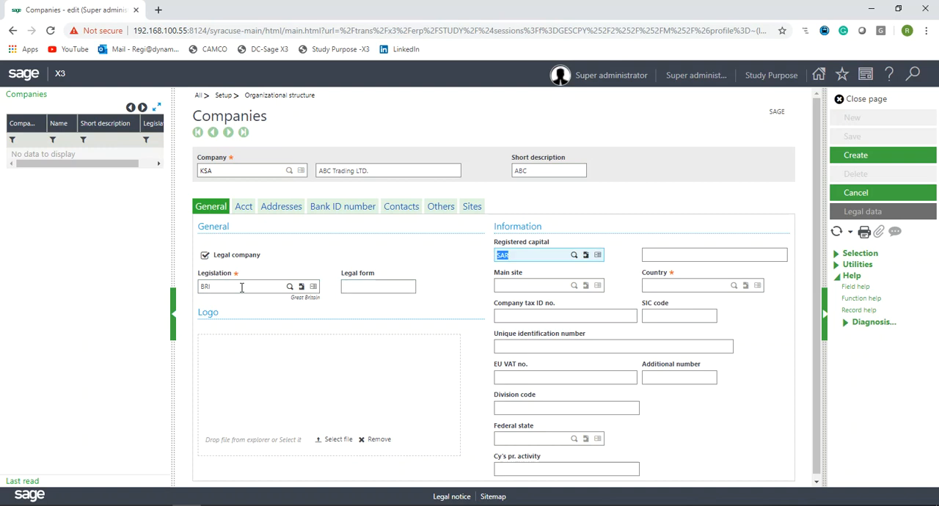
- Accept the default registered capital currency SAR and country SA in the Information section
{"action": "left_click", "coordinate": [532, 254]}
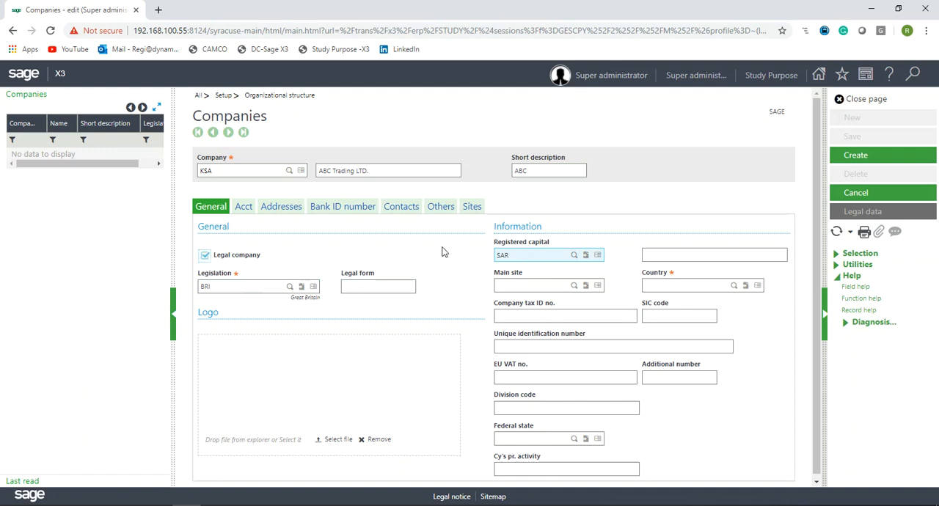
{"action": "key", "text": "Tab"}
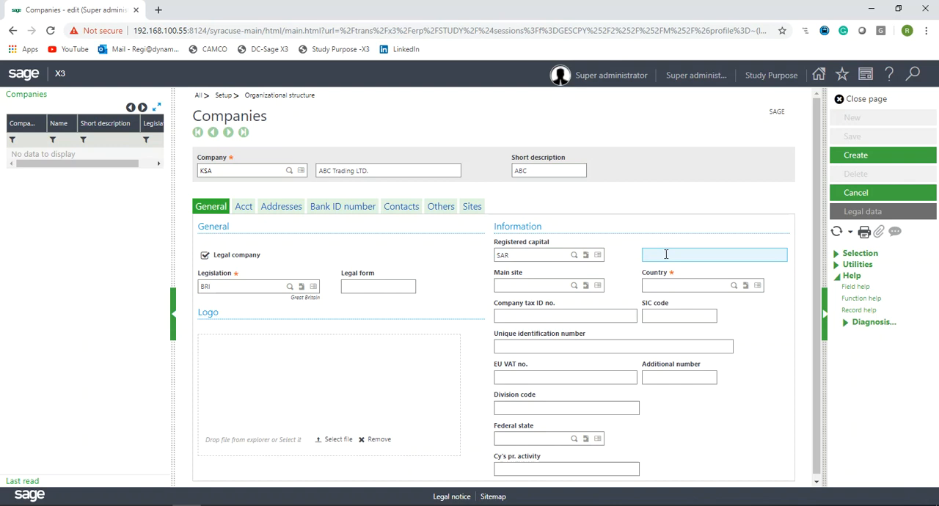
{"action": "key", "text": "Tab"}
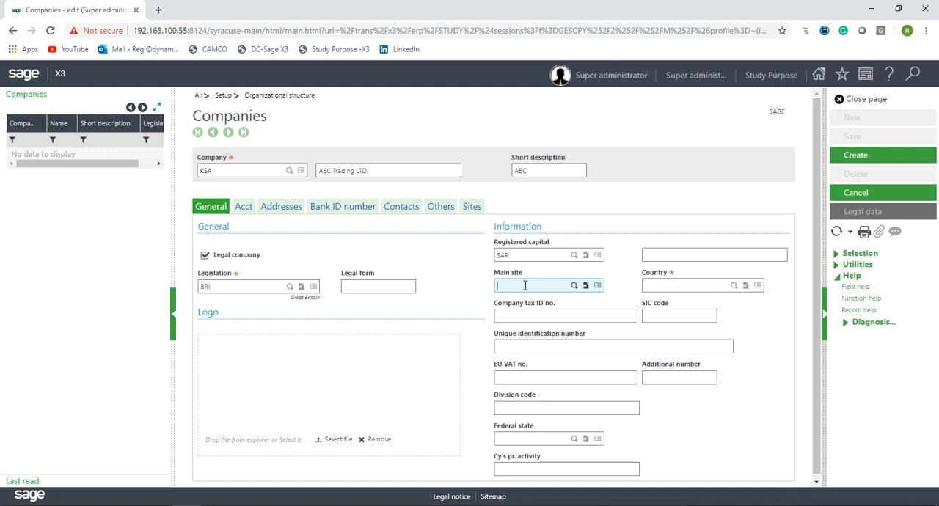
{"action": "key", "text": "Tab"}
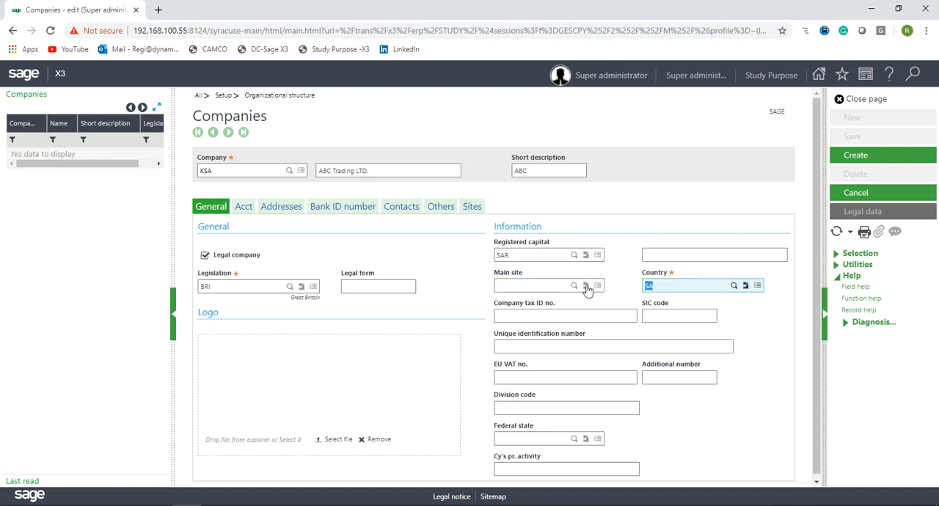
{"action": "left_click", "coordinate": [671, 290]}
{"action": "key", "text": "Tab"}
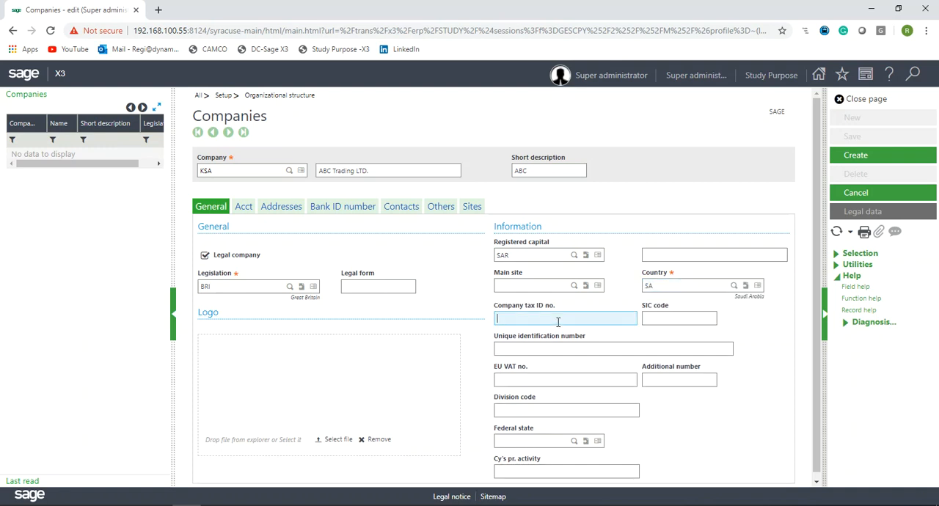
{"action": "scroll", "coordinate": [557, 323], "scroll_direction": "down", "scroll_amount": 1}
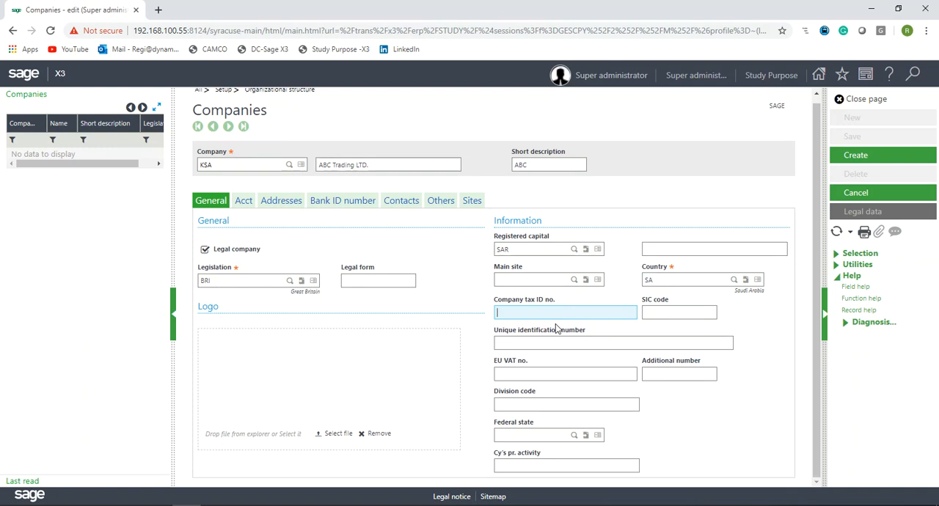
{"action": "left_click", "coordinate": [559, 378]}
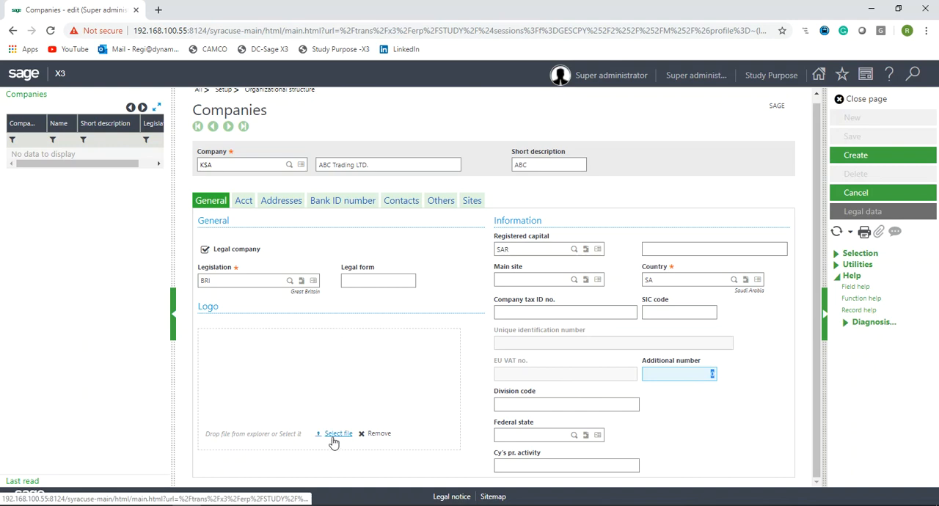
{"action": "left_click", "coordinate": [334, 396]}
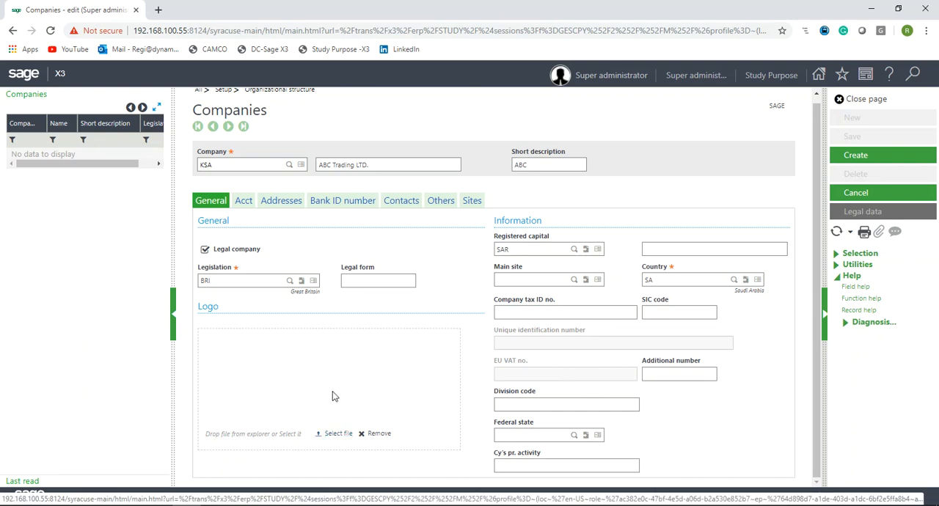
{"action": "left_click", "coordinate": [338, 434]}
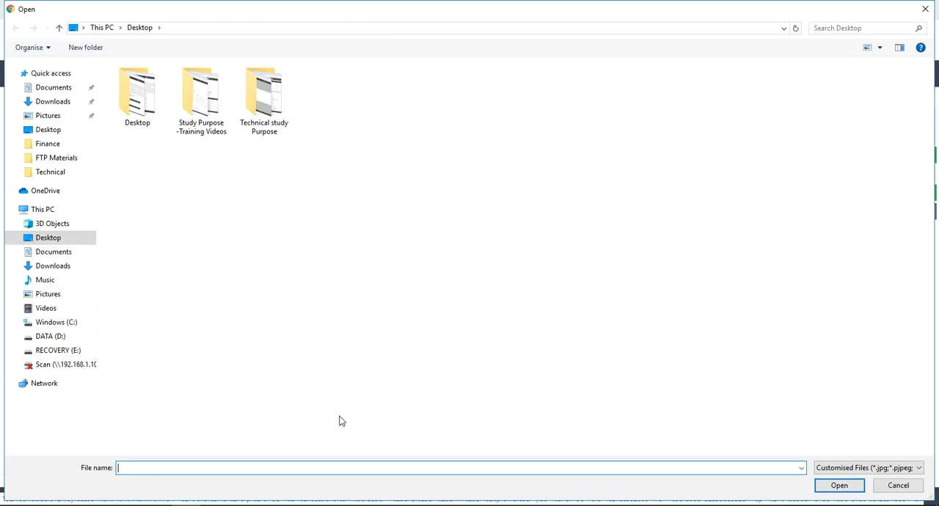
{"action": "left_click", "coordinate": [56, 130]}
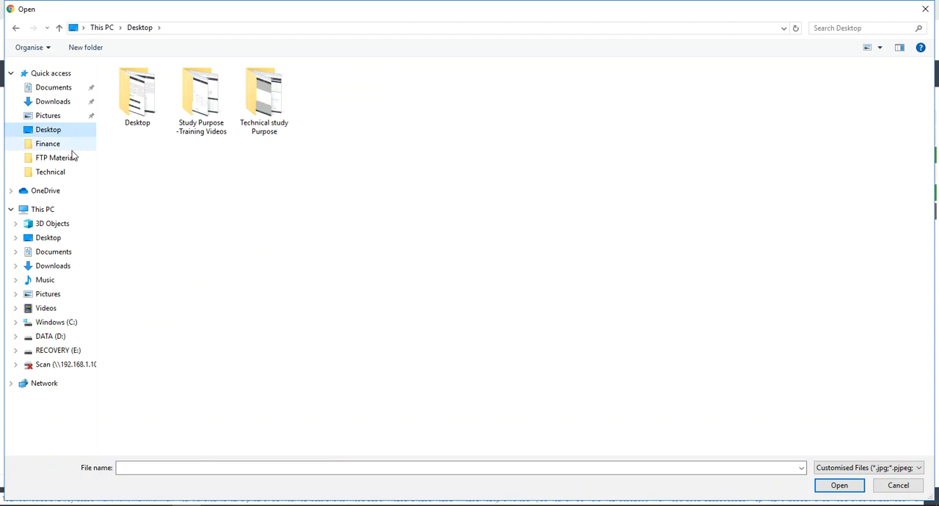
{"action": "double_click", "coordinate": [143, 102]}
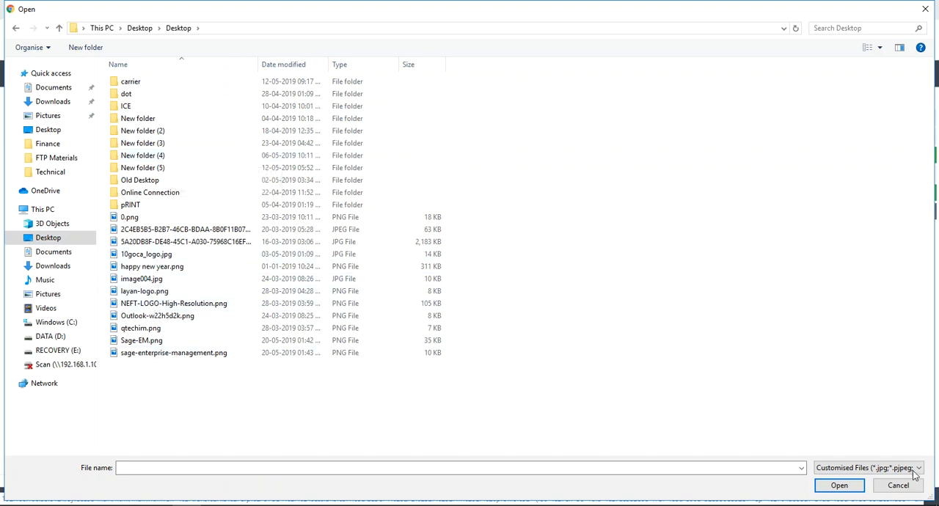
{"action": "left_click", "coordinate": [897, 484]}
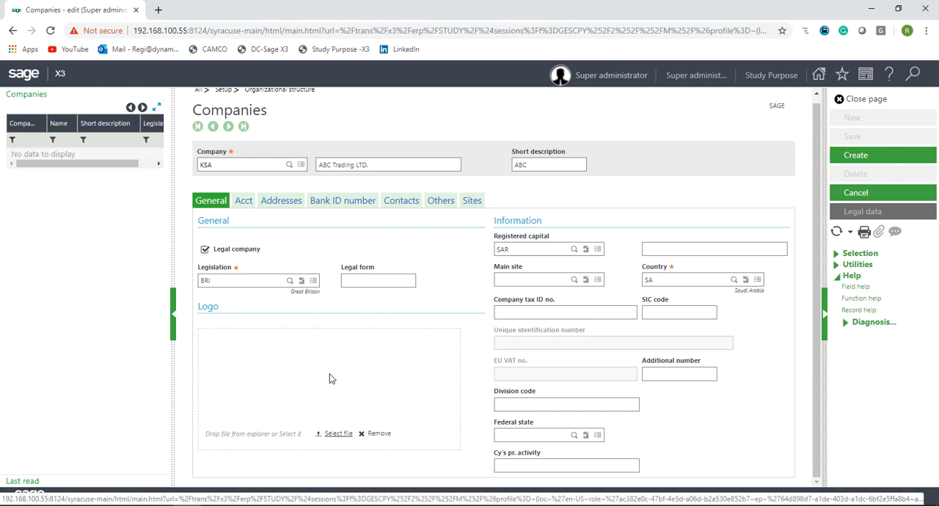
- On the accounting tab, select KSA as the account core model from the lookup list
{"action": "left_click", "coordinate": [242, 201]}
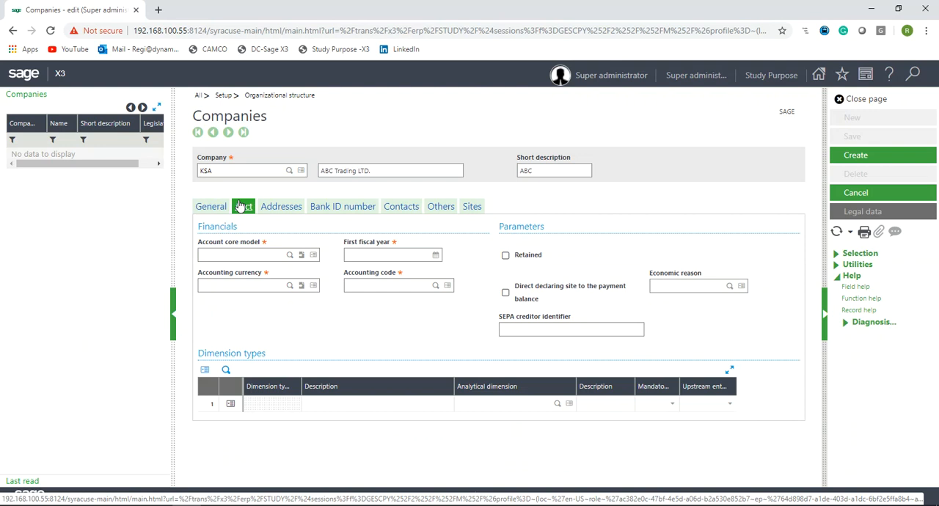
{"action": "left_click_drag", "start_coordinate": [238, 227], "coordinate": [199, 225]}
{"action": "left_click", "coordinate": [208, 253]}
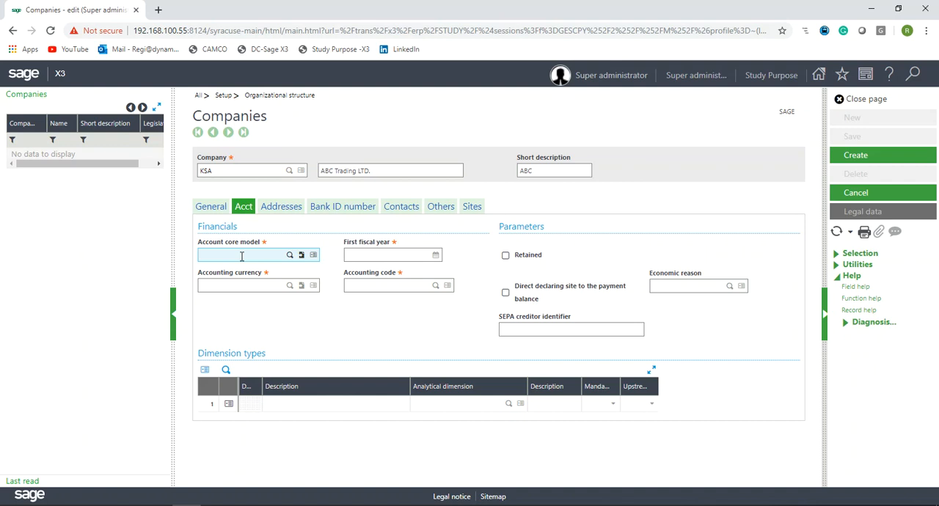
{"action": "left_click", "coordinate": [289, 256]}
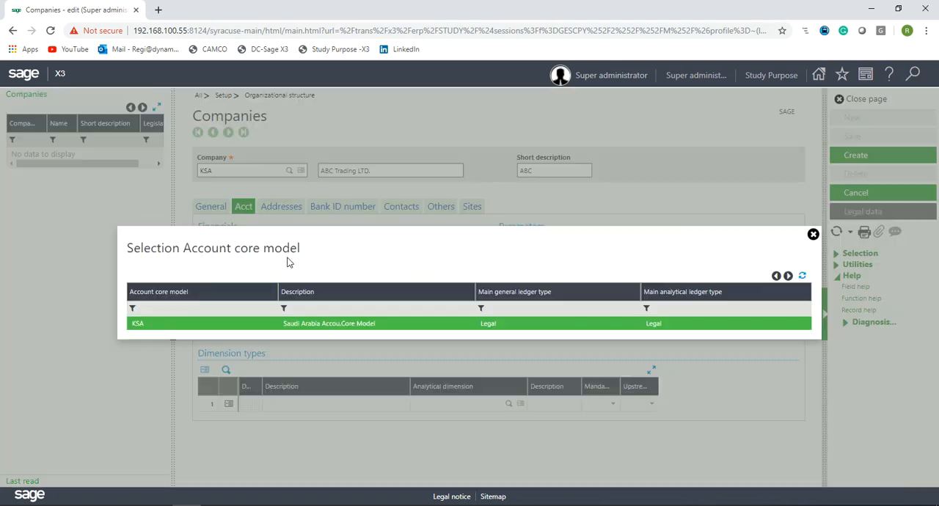
{"action": "left_click", "coordinate": [300, 324]}
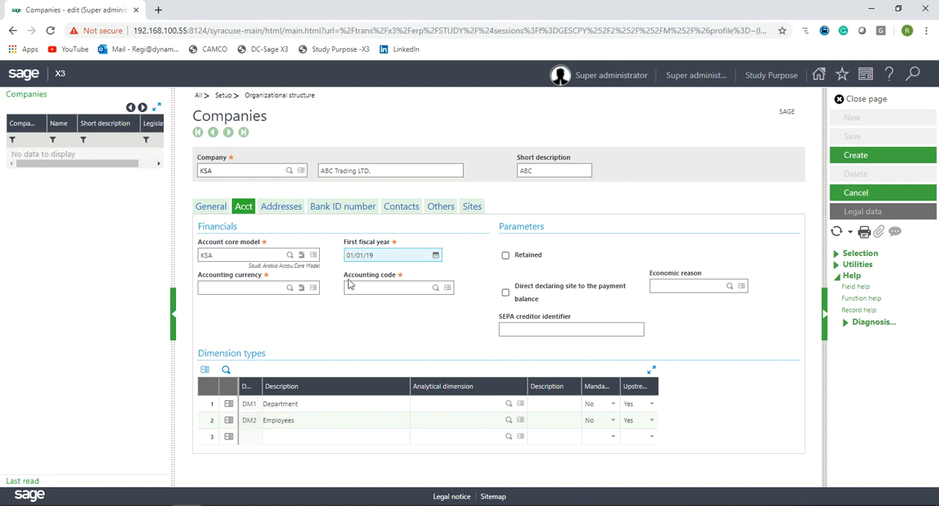
- Keep 01/01/19 as the first fiscal year and move on to the accounting fields
{"action": "left_click_drag", "start_coordinate": [400, 255], "coordinate": [312, 252]}
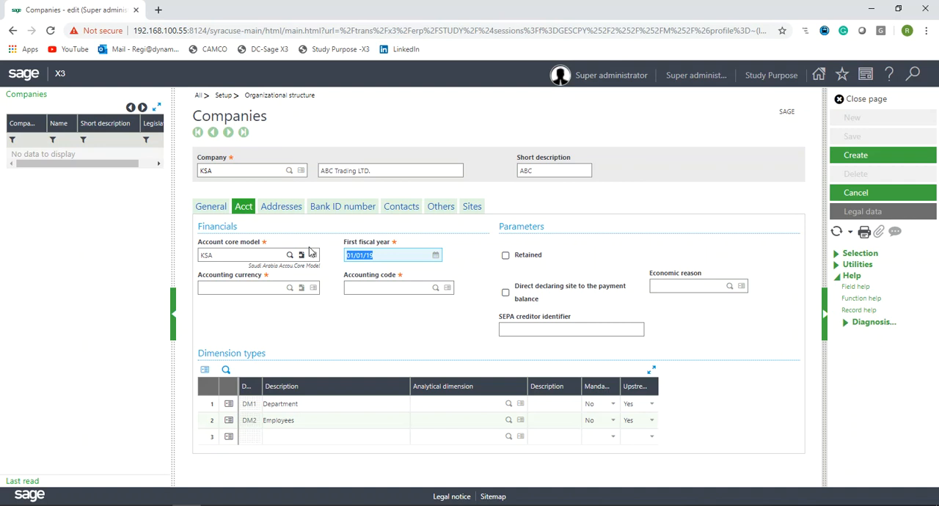
{"action": "left_click", "coordinate": [392, 252]}
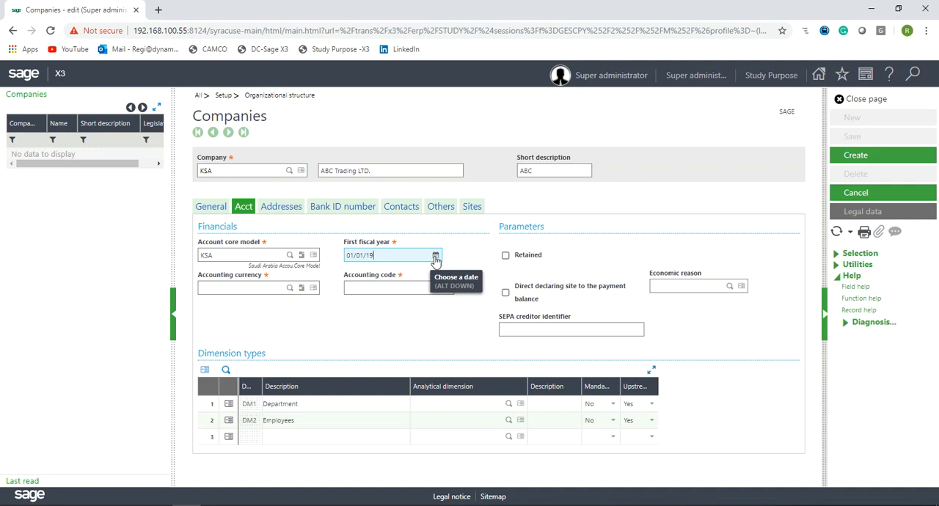
{"action": "left_click_drag", "start_coordinate": [386, 259], "coordinate": [336, 262]}
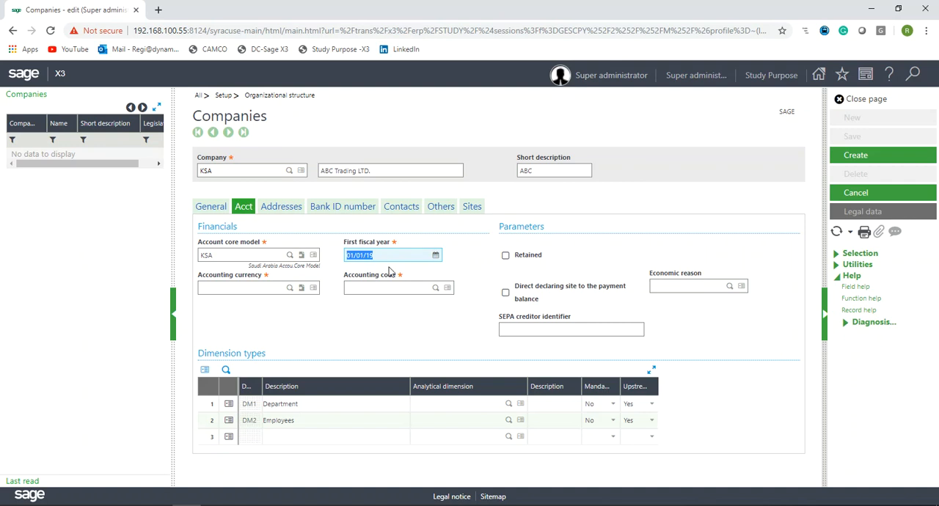
{"action": "key", "text": "Tab"}
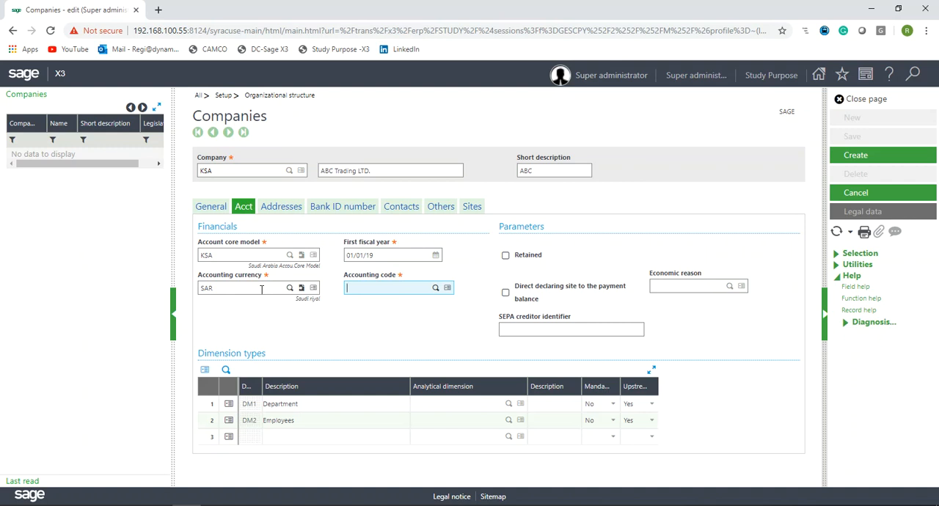
{"action": "left_click", "coordinate": [226, 255]}
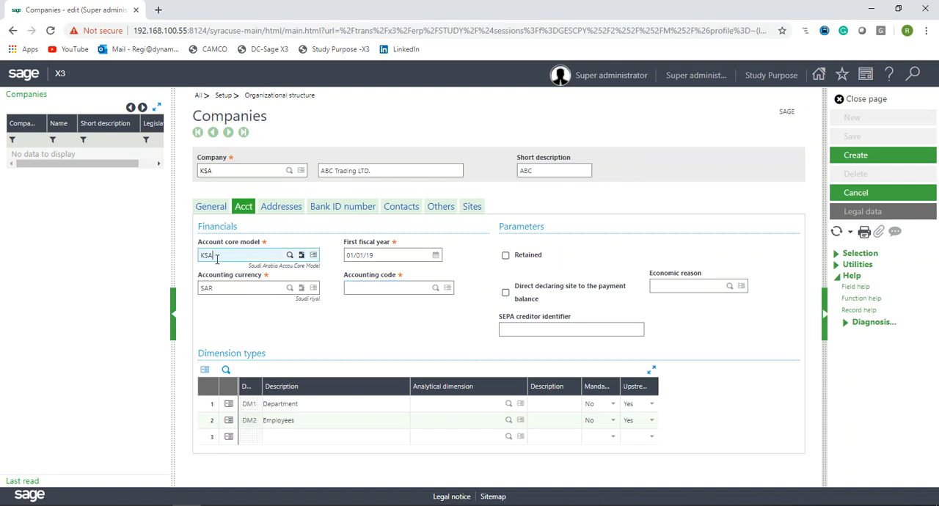
{"action": "left_click_drag", "start_coordinate": [215, 256], "coordinate": [186, 258]}
{"action": "left_click", "coordinate": [218, 289]}
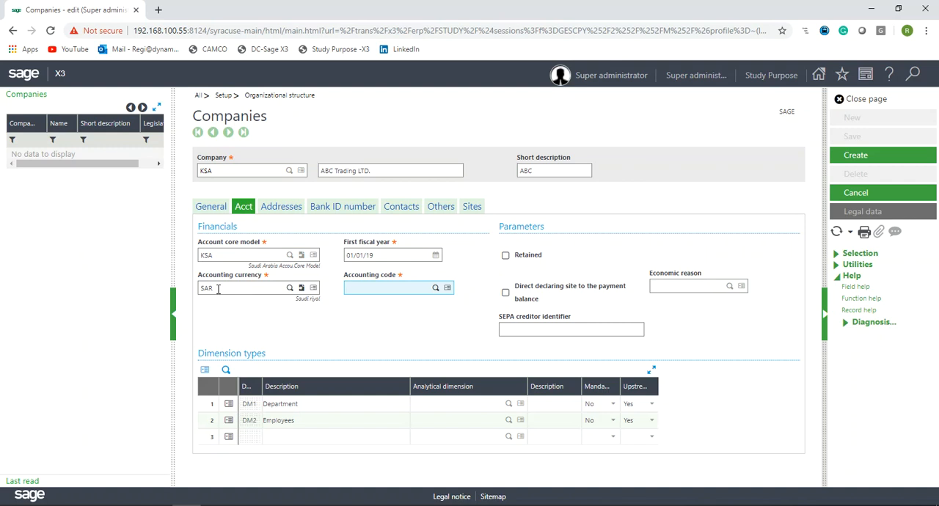
{"action": "left_click", "coordinate": [394, 332]}
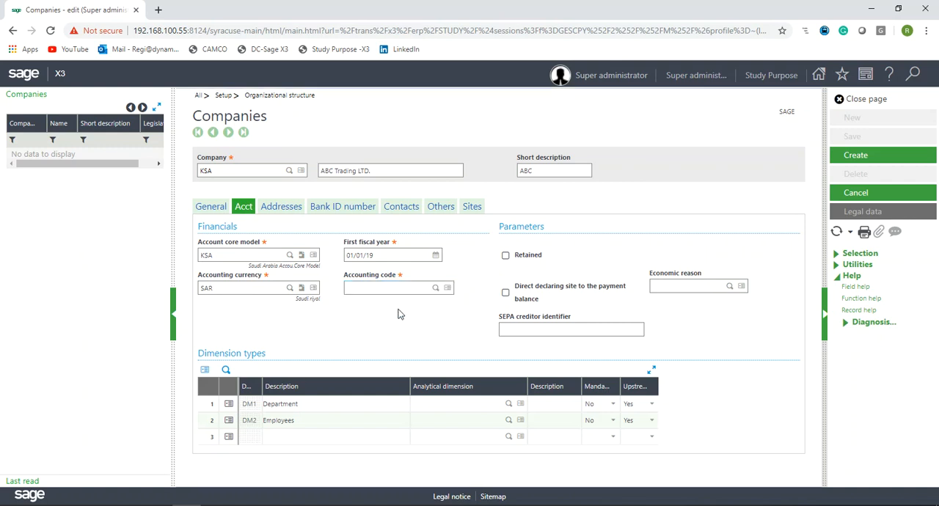
- Open the accounting codes setup from the company's accounting code field and start a new code of type Company
{"action": "left_click", "coordinate": [390, 288]}
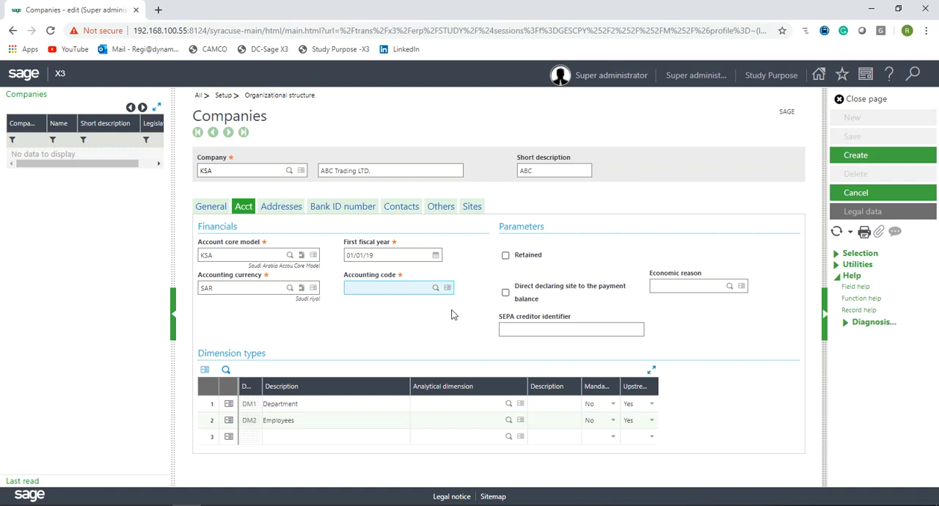
{"action": "left_click", "coordinate": [448, 288]}
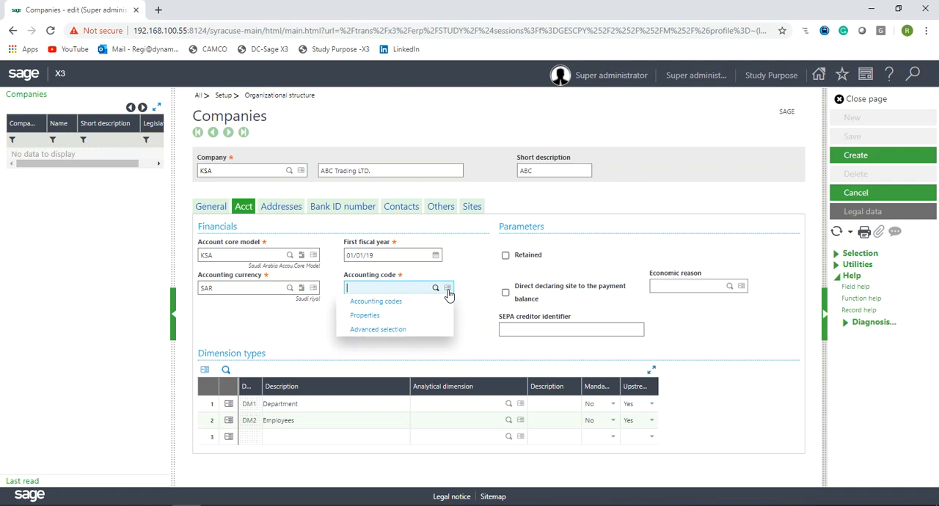
{"action": "left_click", "coordinate": [390, 305]}
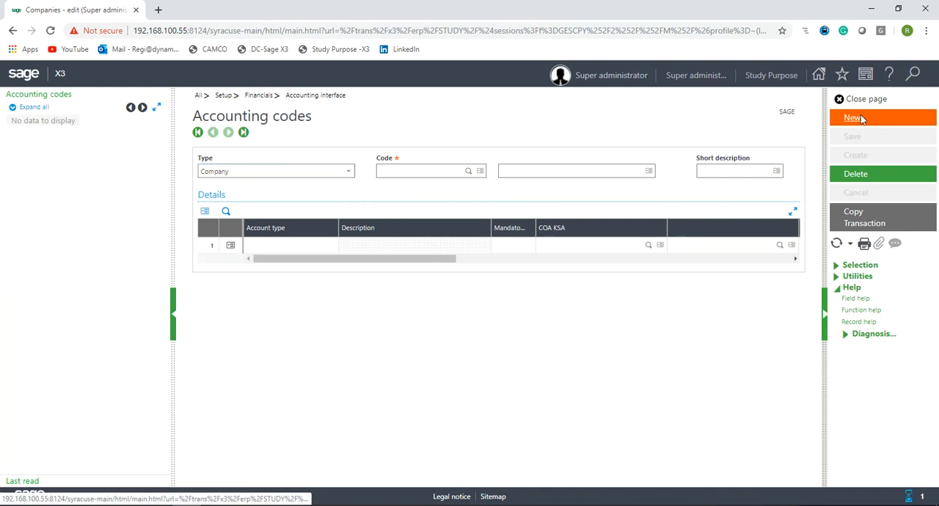
{"action": "left_click", "coordinate": [856, 119]}
{"action": "left_click", "coordinate": [350, 178]}
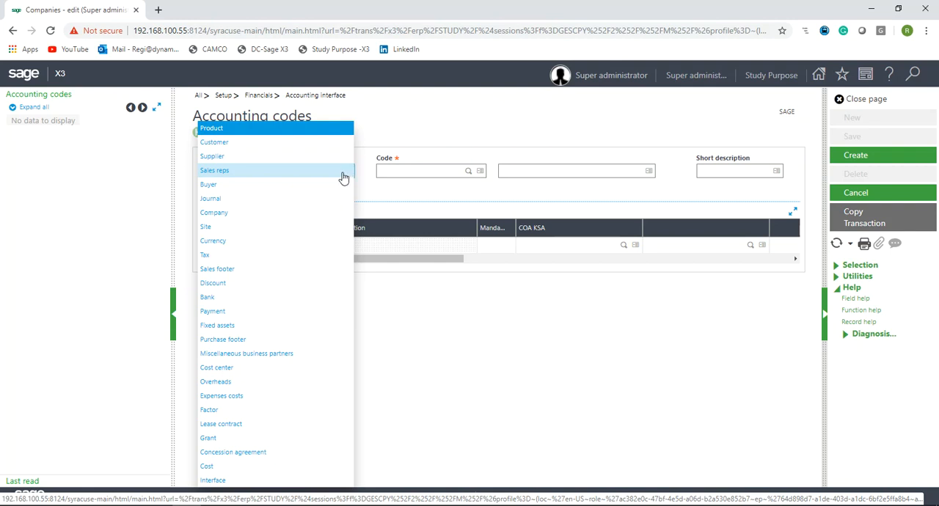
{"action": "left_click", "coordinate": [247, 214]}
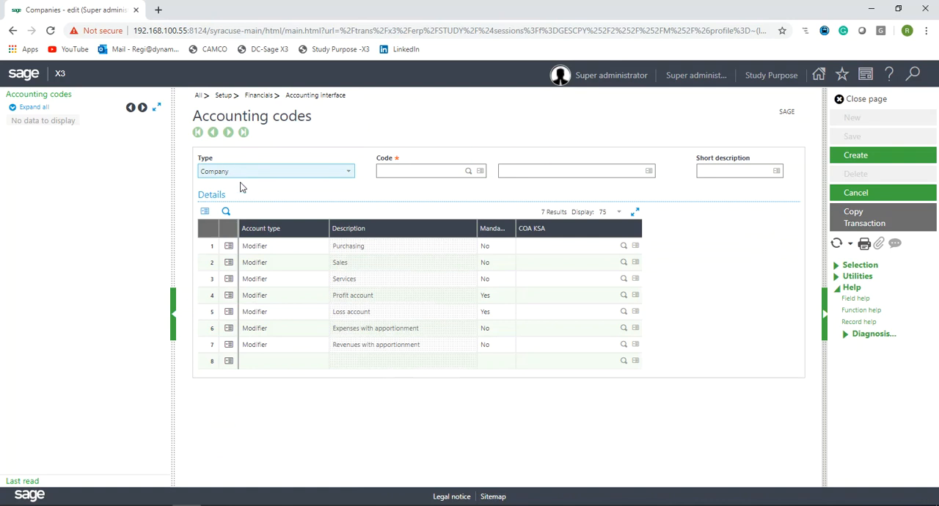
- Enter code STD with description Company Acc.Code and short description COM STD
{"action": "left_click", "coordinate": [417, 174]}
{"action": "type", "text": "st"}
{"action": "type", "text": "o"}
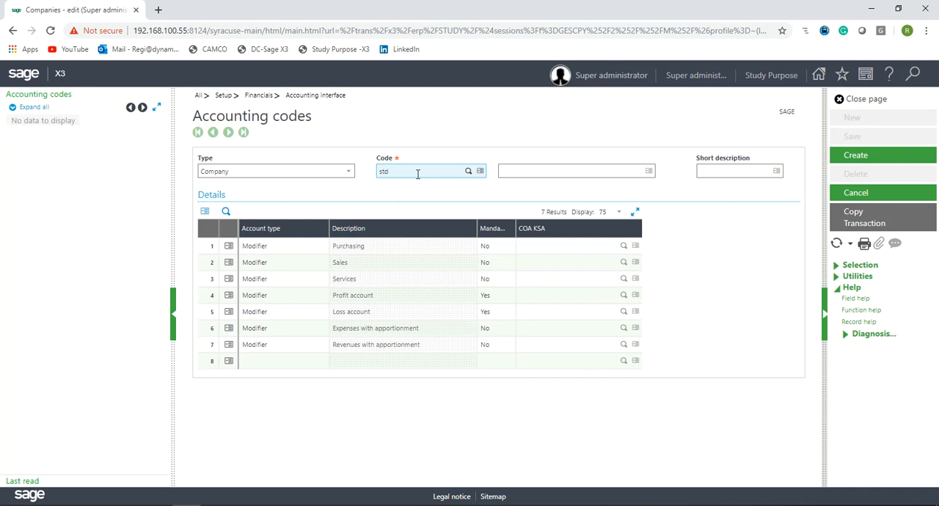
{"action": "key", "text": "Tab"}
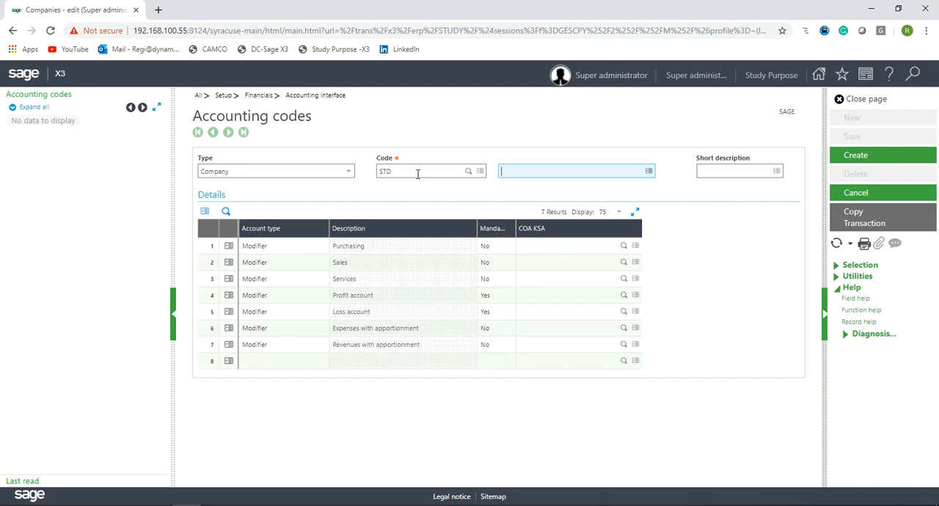
{"action": "type", "text": "Company Acc.Code"}
{"action": "key", "text": "Tab"}
{"action": "type", "text": "S"}
{"action": "key", "text": "BackSpace"}
{"action": "type", "text": "COM "}
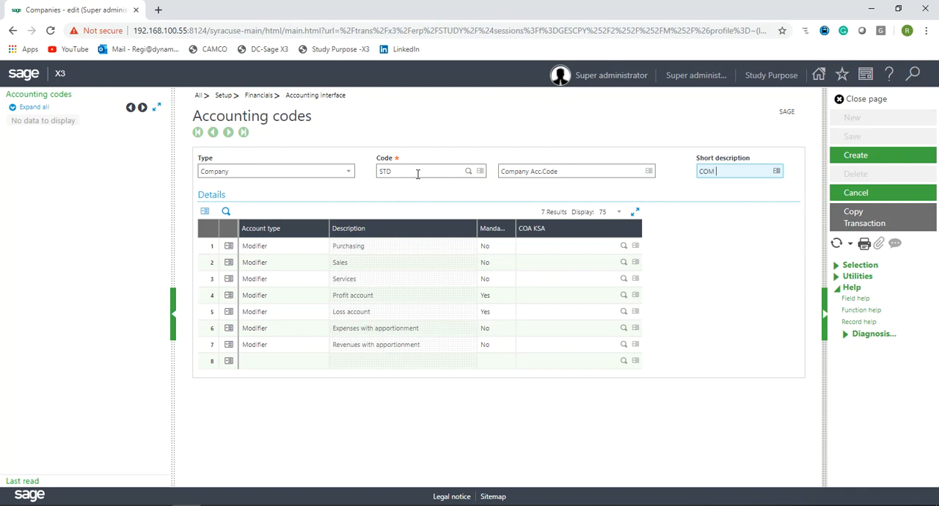
{"action": "type", "text": "StD"}
{"action": "key", "text": "Tab"}
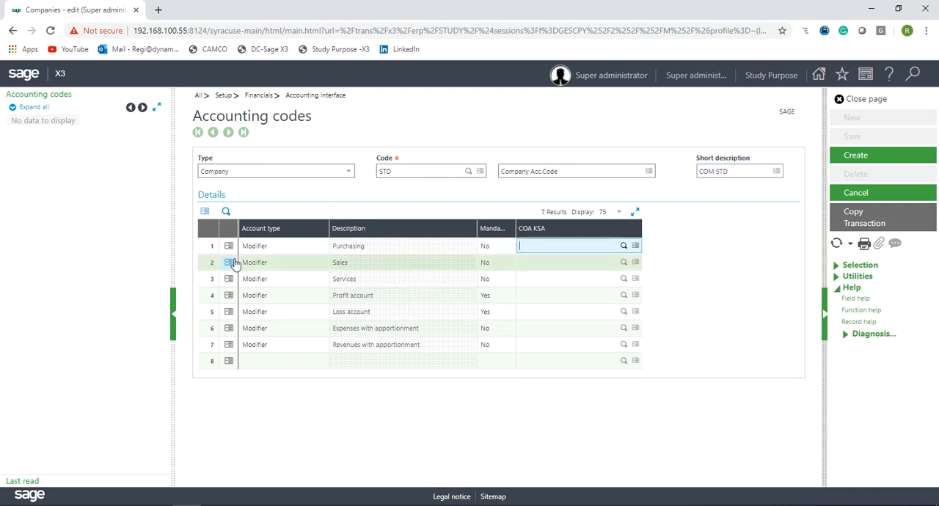
- Review the detail lines and try to create the STD accounting code without any accounts assigned
{"action": "double_click", "coordinate": [209, 194]}
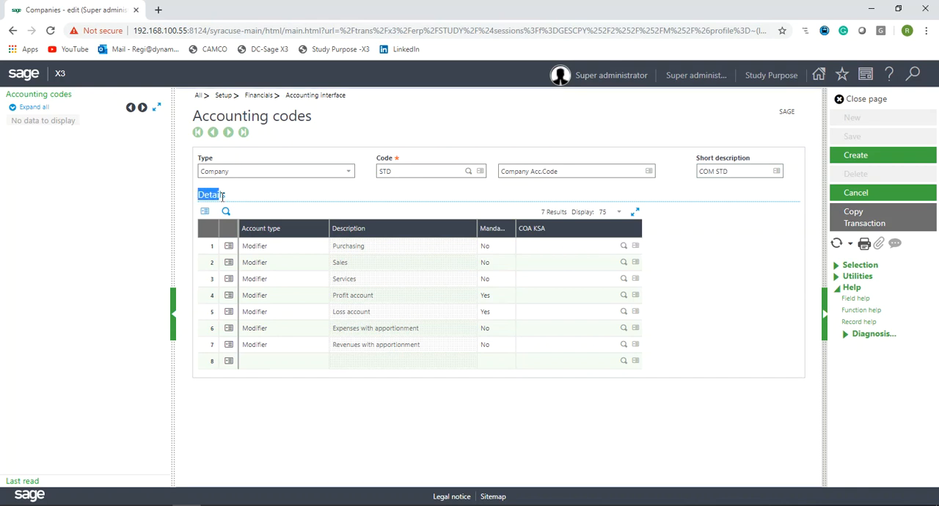
{"action": "left_click", "coordinate": [209, 247]}
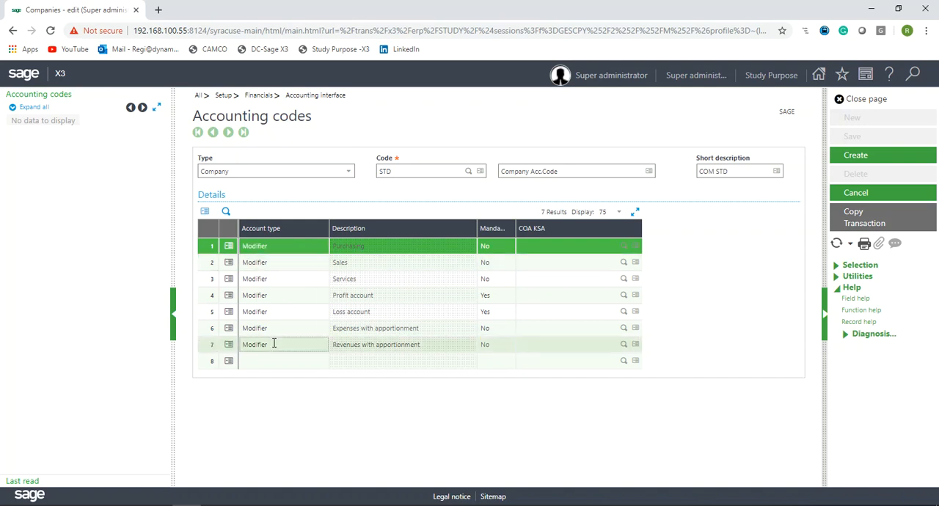
{"action": "left_click", "coordinate": [209, 347]}
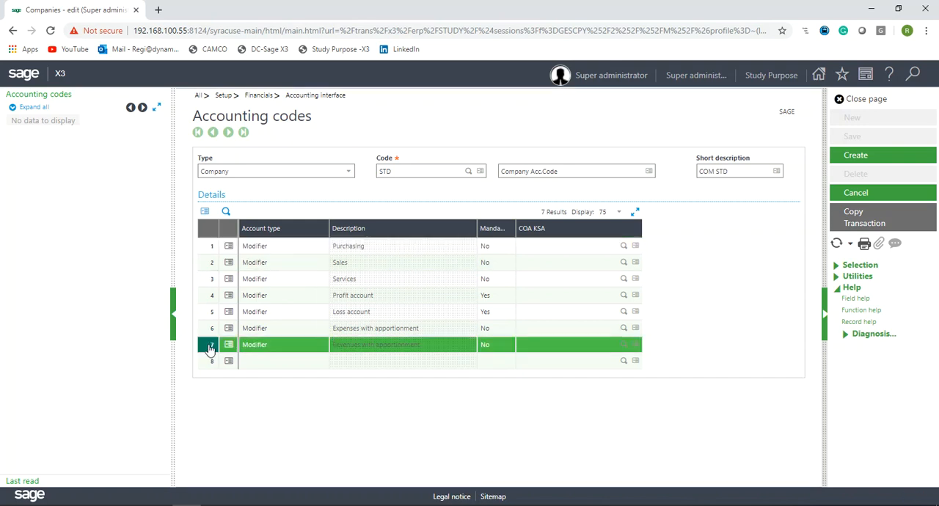
{"action": "left_click", "coordinate": [208, 303]}
{"action": "left_click", "coordinate": [207, 316]}
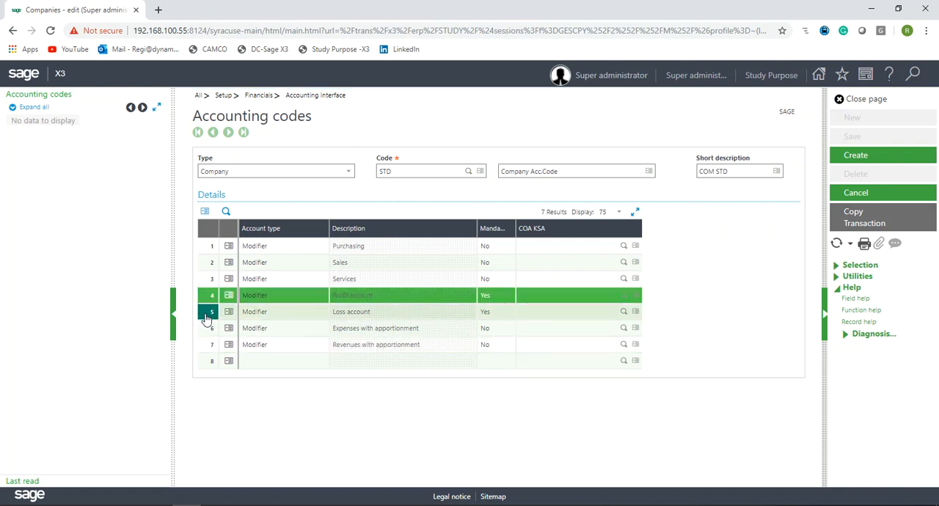
{"action": "left_click", "coordinate": [210, 301]}
{"action": "left_click", "coordinate": [210, 313]}
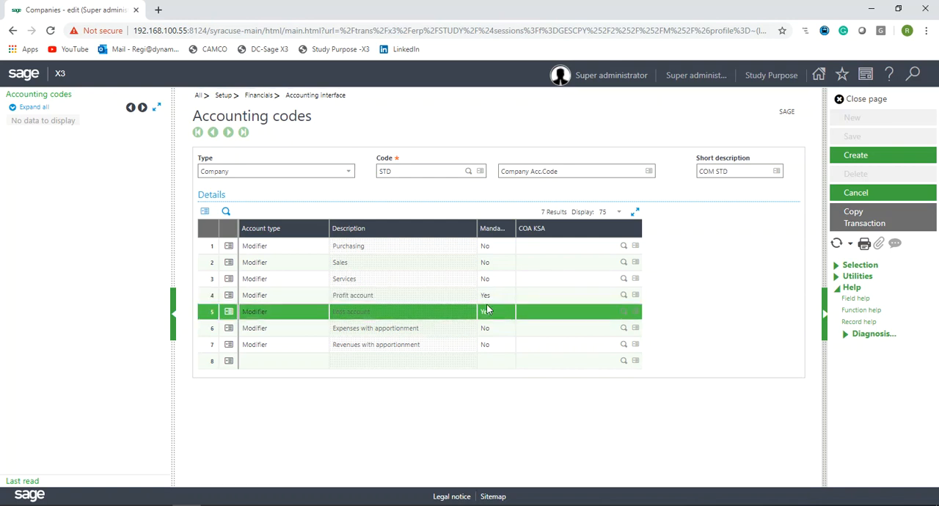
{"action": "left_click", "coordinate": [530, 299]}
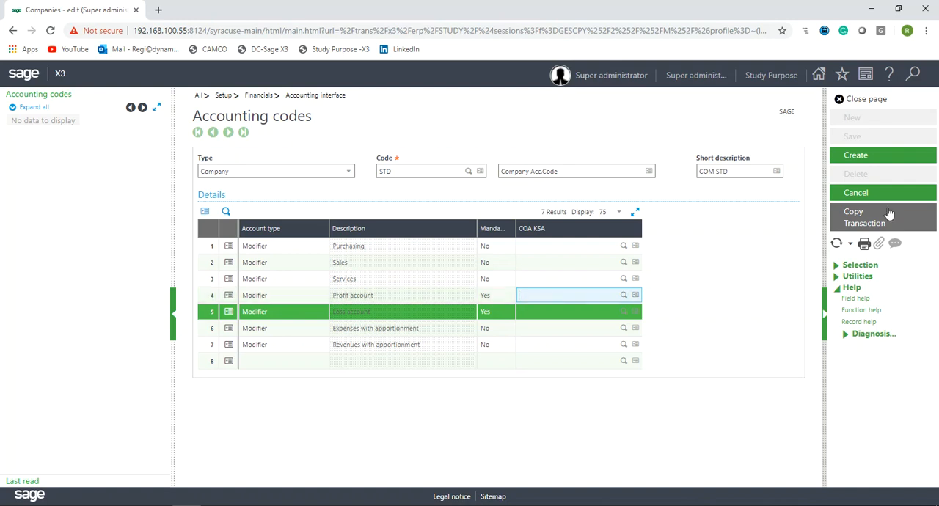
{"action": "left_click", "coordinate": [856, 155]}
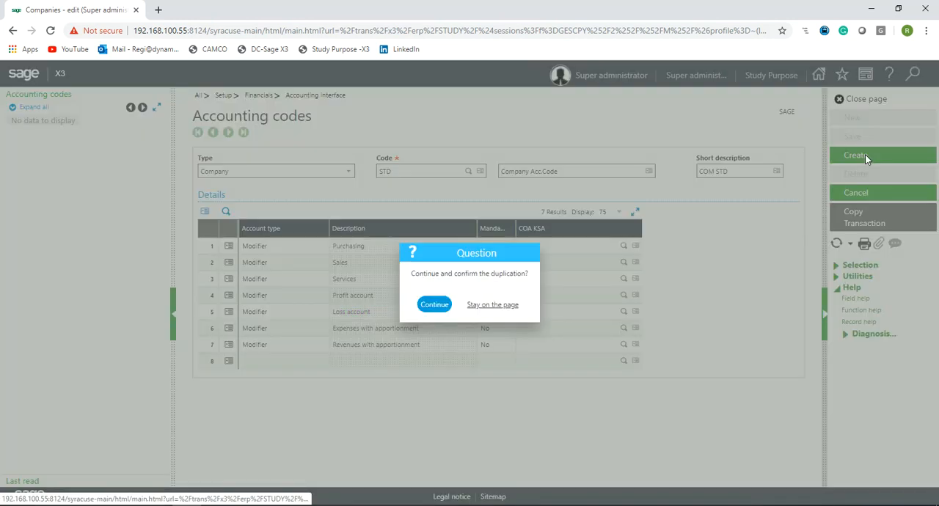
{"action": "left_click", "coordinate": [435, 306]}
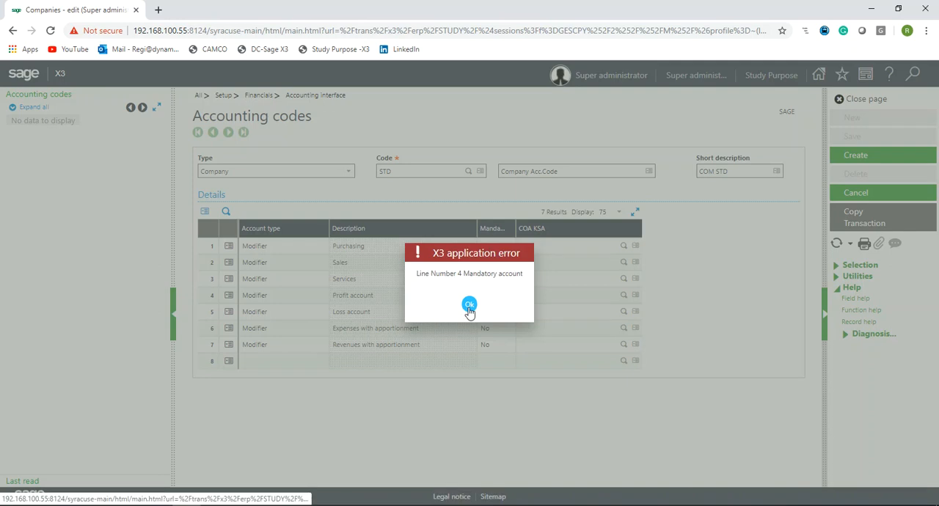
{"action": "left_click", "coordinate": [469, 305]}
- Assign account 300300 to the Profit account line's COA KSA field through the accounts lookup
{"action": "left_click", "coordinate": [406, 296]}
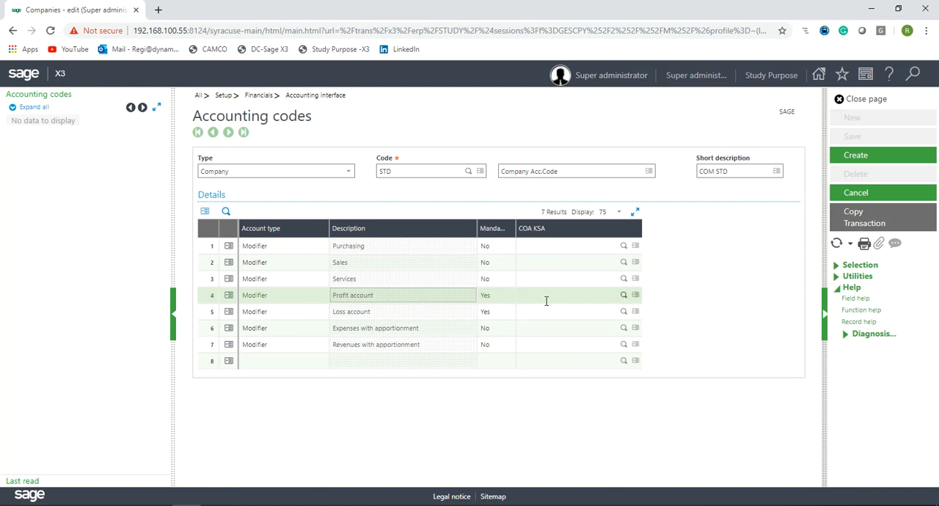
{"action": "left_click", "coordinate": [634, 297]}
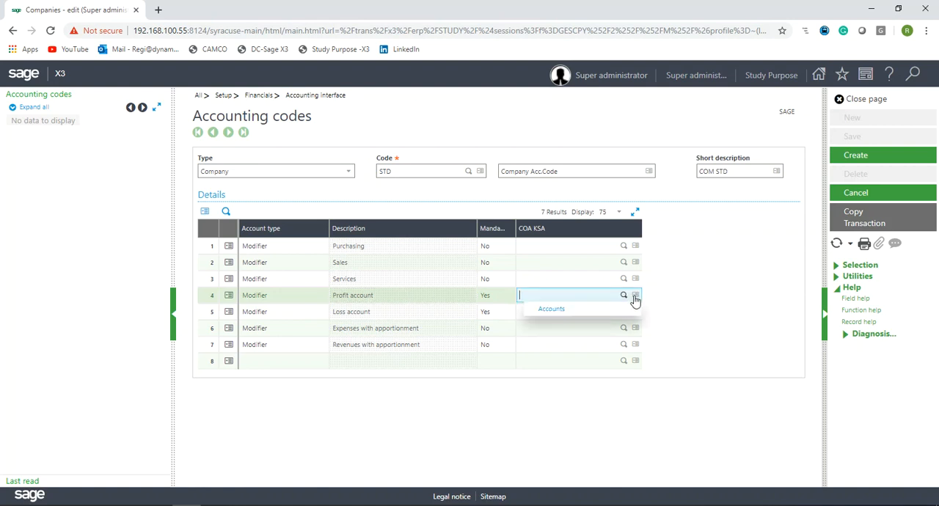
{"action": "left_click", "coordinate": [559, 315]}
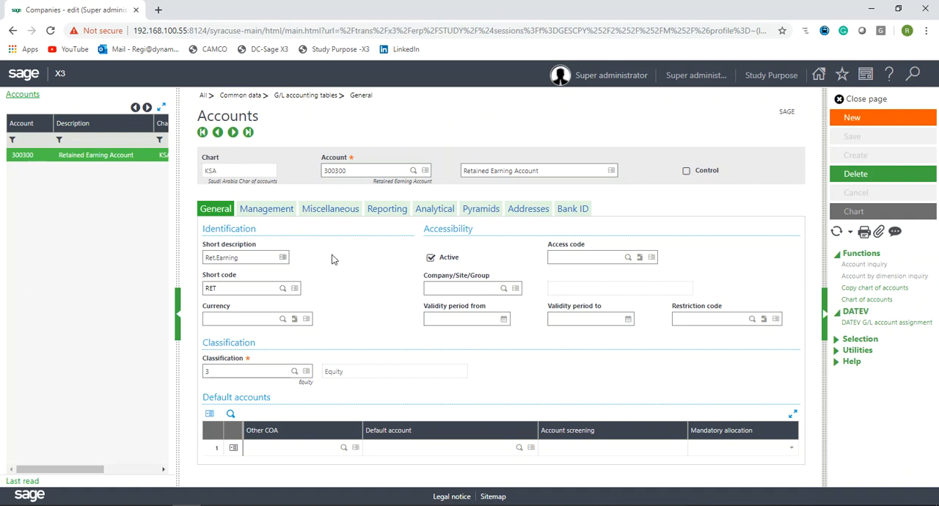
{"action": "left_click", "coordinate": [342, 170]}
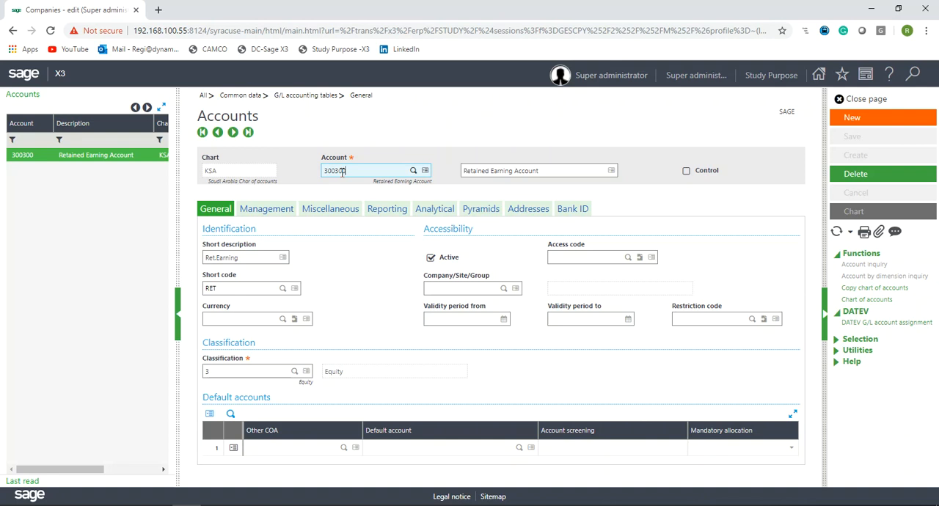
{"action": "left_click_drag", "start_coordinate": [341, 171], "coordinate": [296, 175]}
{"action": "left_click", "coordinate": [853, 102]}
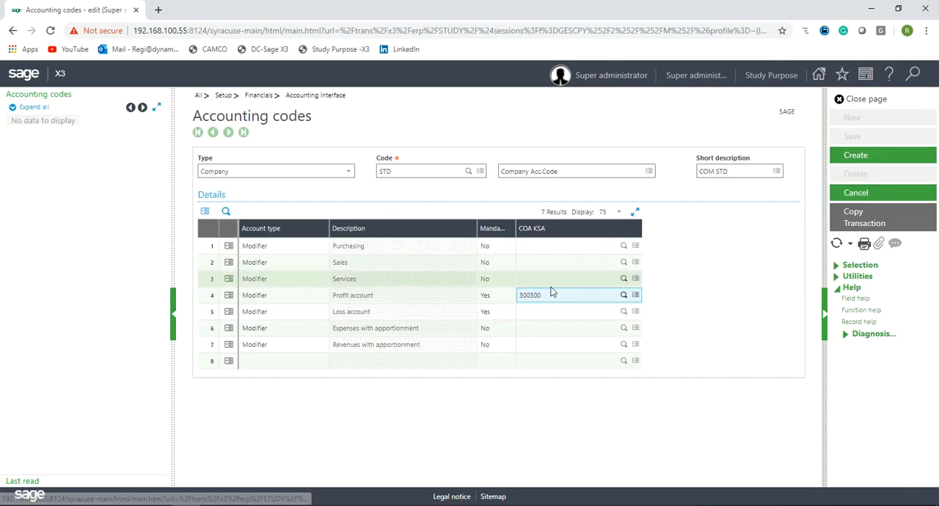
- Copy account 300300 into the Loss account line's COA KSA field
{"action": "left_click_drag", "start_coordinate": [544, 297], "coordinate": [476, 295]}
{"action": "key", "text": "ctrl+c"}
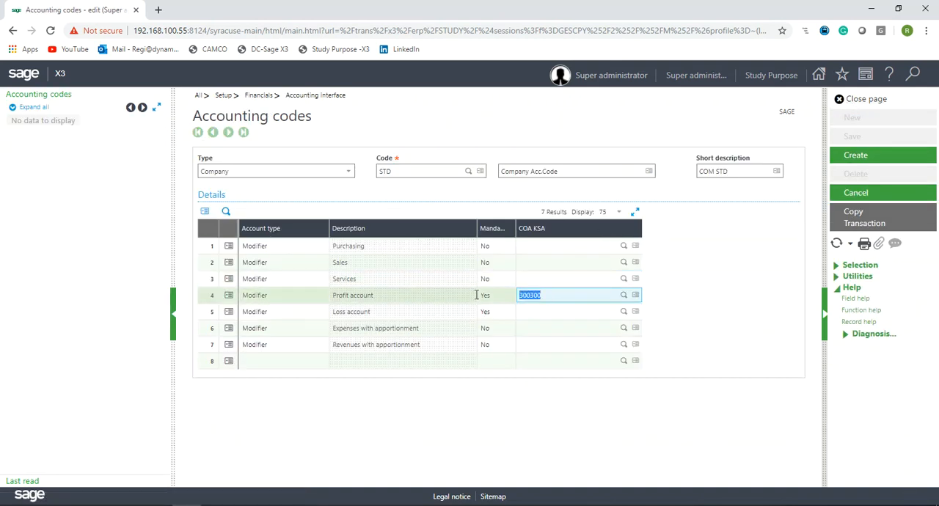
{"action": "left_click", "coordinate": [537, 310]}
{"action": "key", "text": "ctrl+v"}
{"action": "left_click", "coordinate": [536, 326]}
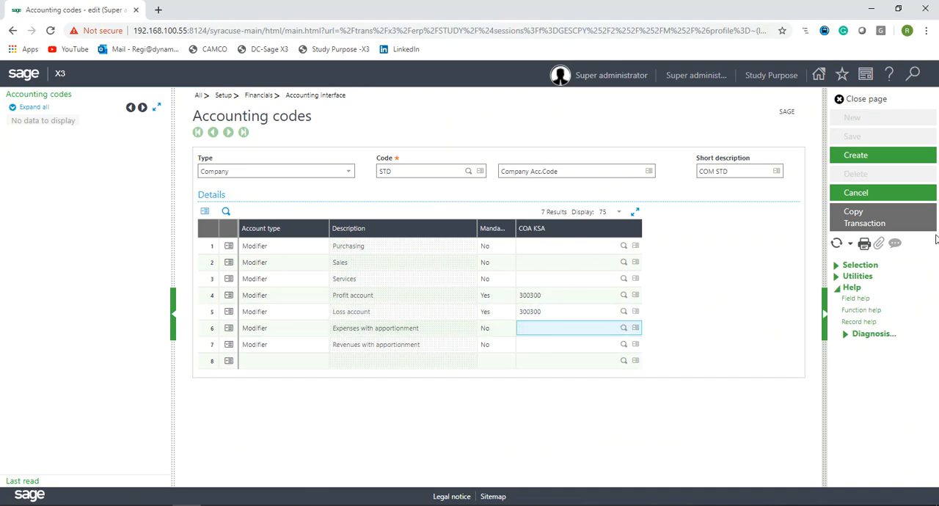
- Create the STD accounting code, confirm the duplication, and close the accounting codes page
{"action": "left_click", "coordinate": [850, 161]}
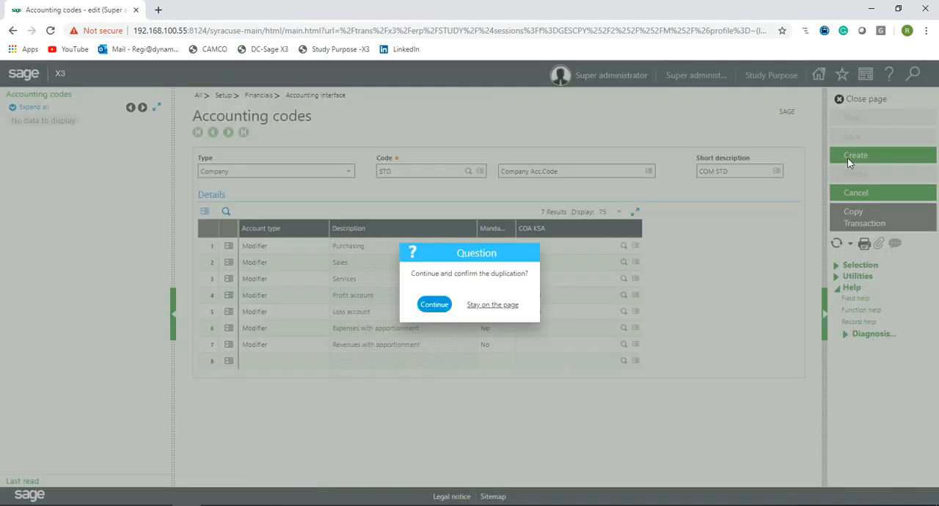
{"action": "left_click", "coordinate": [434, 304]}
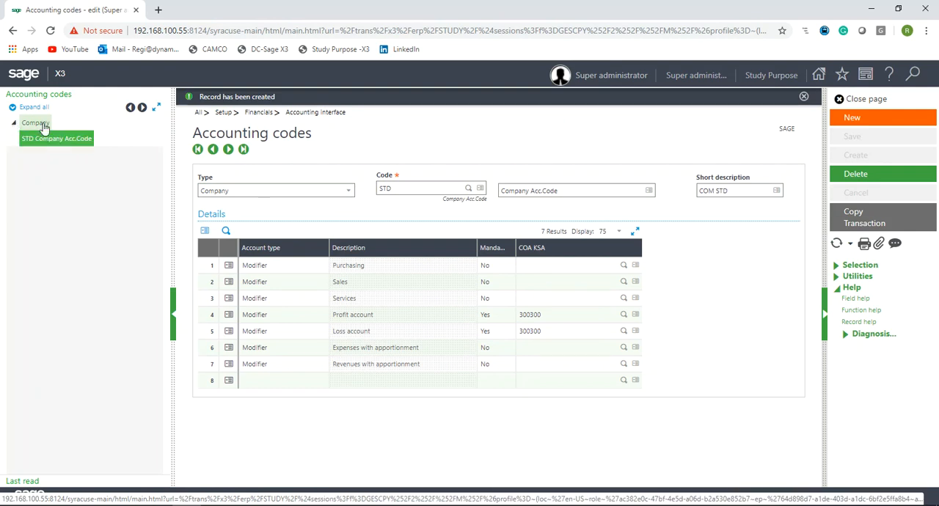
{"action": "left_click", "coordinate": [37, 124]}
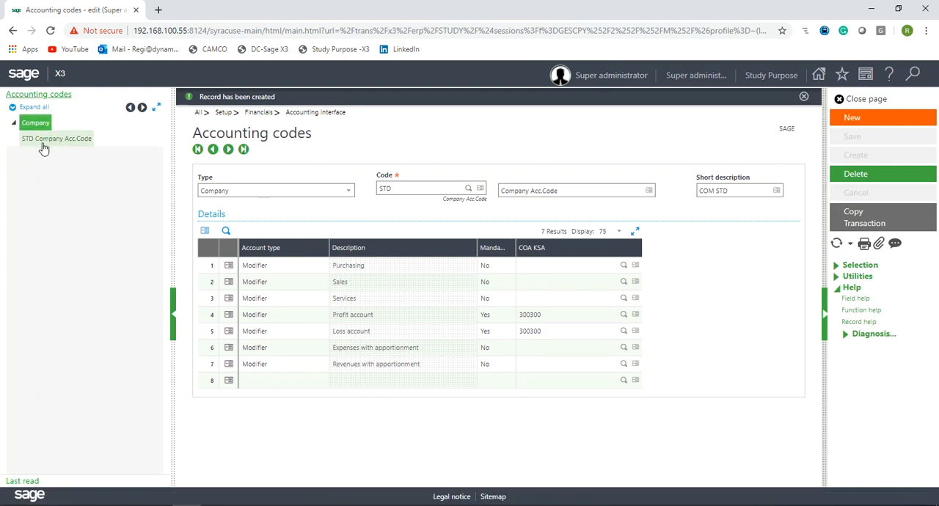
{"action": "left_click", "coordinate": [803, 96]}
{"action": "left_click", "coordinate": [872, 102]}
- Set the company's accounting code to STD and enable the Retained parameter
{"action": "left_click_drag", "start_coordinate": [397, 288], "coordinate": [355, 287]}
{"action": "key", "text": "Tab"}
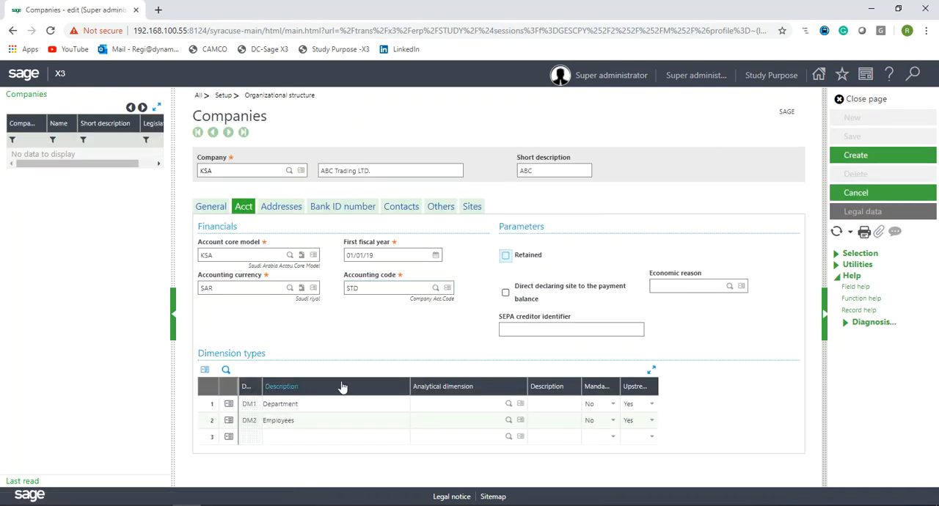
{"action": "left_click_drag", "start_coordinate": [497, 233], "coordinate": [543, 240]}
{"action": "left_click", "coordinate": [541, 244]}
{"action": "left_click", "coordinate": [525, 261]}
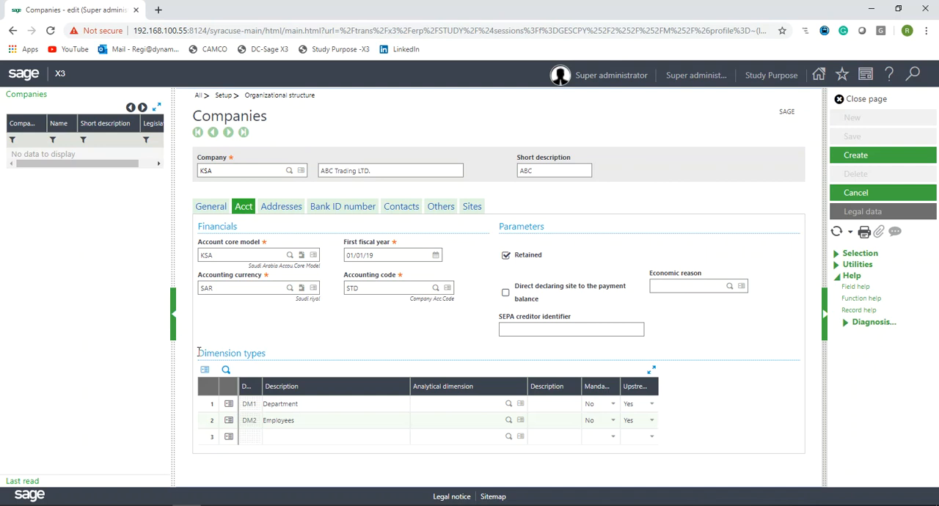
- Inspect the Department and Employees rows in the Dimension types grid
{"action": "left_click_drag", "start_coordinate": [197, 351], "coordinate": [280, 356]}
{"action": "left_click", "coordinate": [210, 405]}
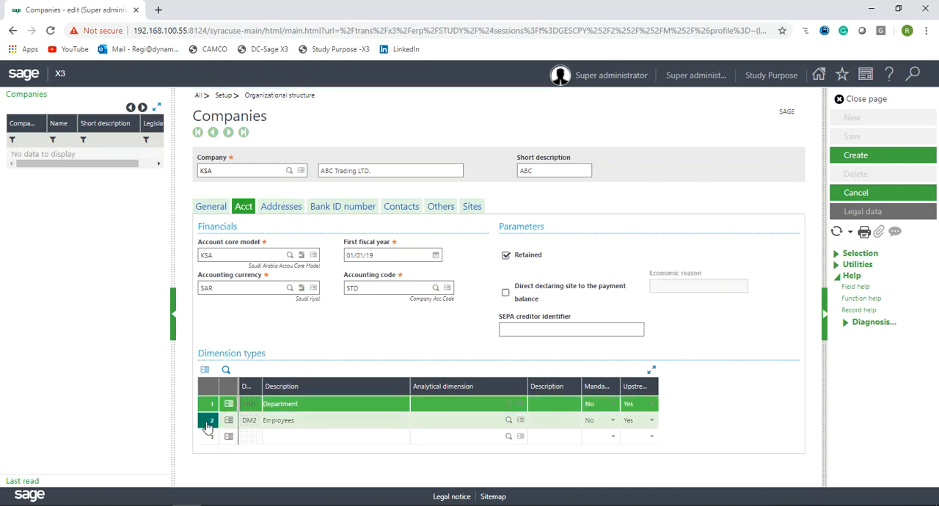
{"action": "left_click", "coordinate": [209, 423]}
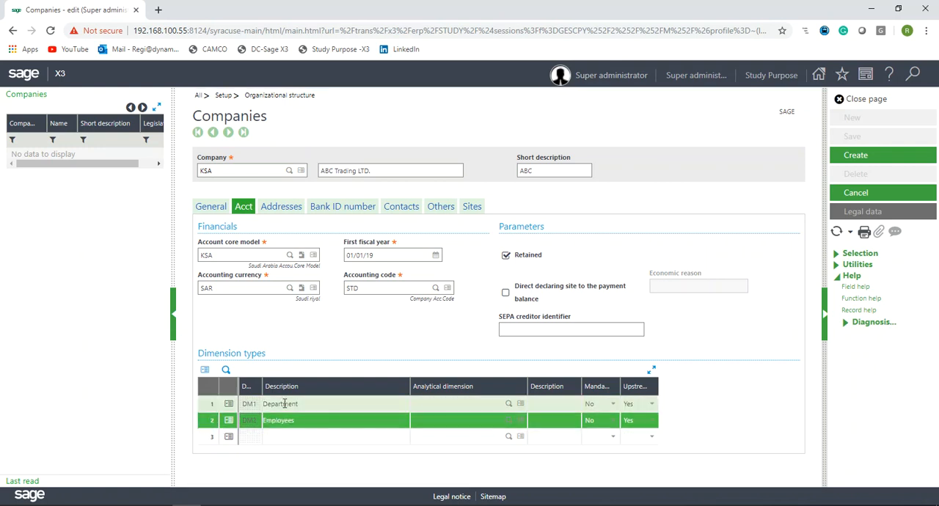
{"action": "left_click", "coordinate": [222, 253]}
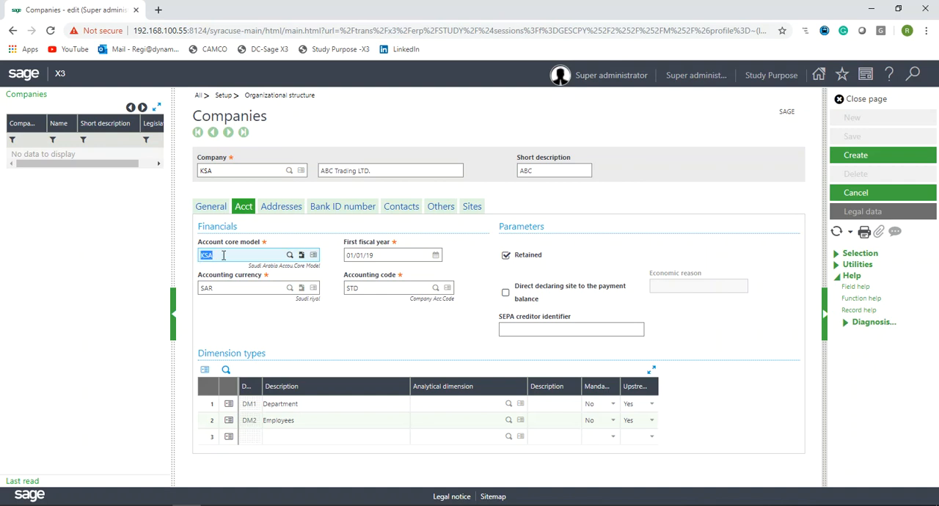
{"action": "left_click", "coordinate": [206, 410]}
{"action": "left_click", "coordinate": [206, 410]}
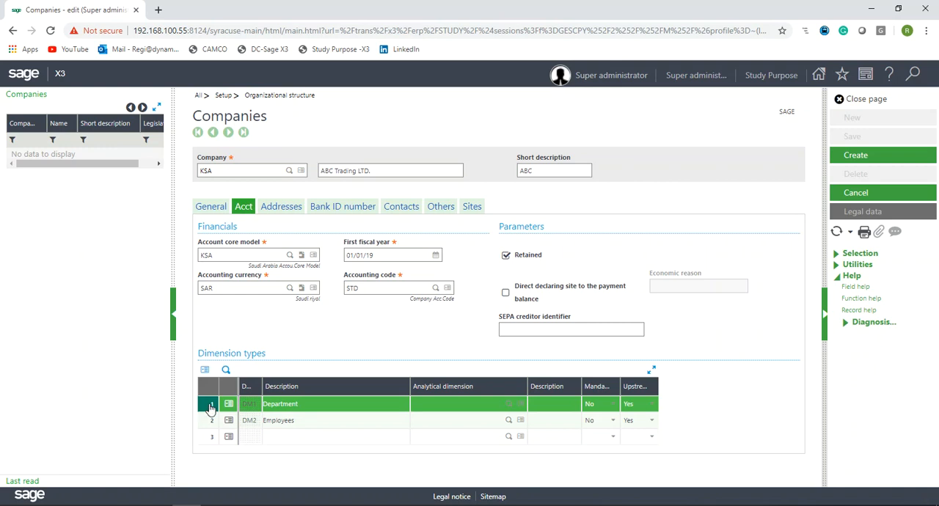
{"action": "left_click", "coordinate": [204, 409]}
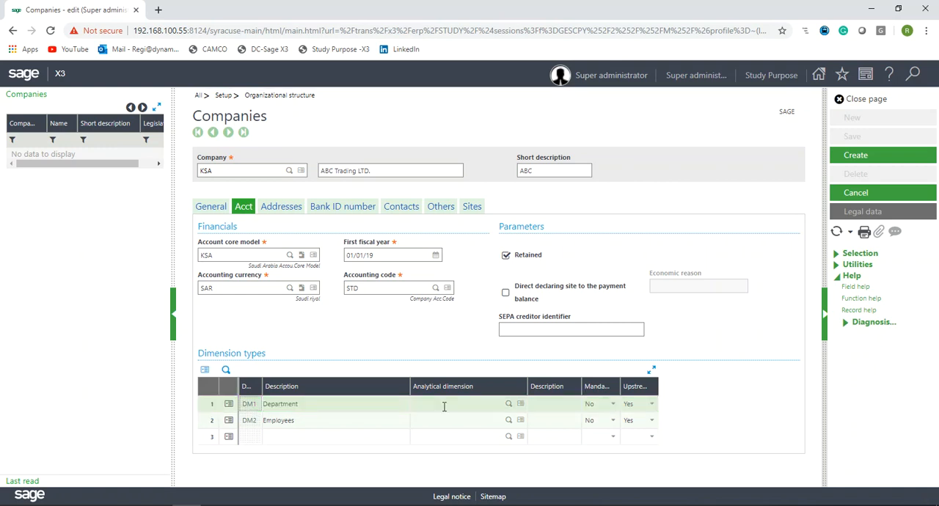
- Set the Mandatory option to Yes for both the Department and Employees dimension types
{"action": "left_click", "coordinate": [610, 406]}
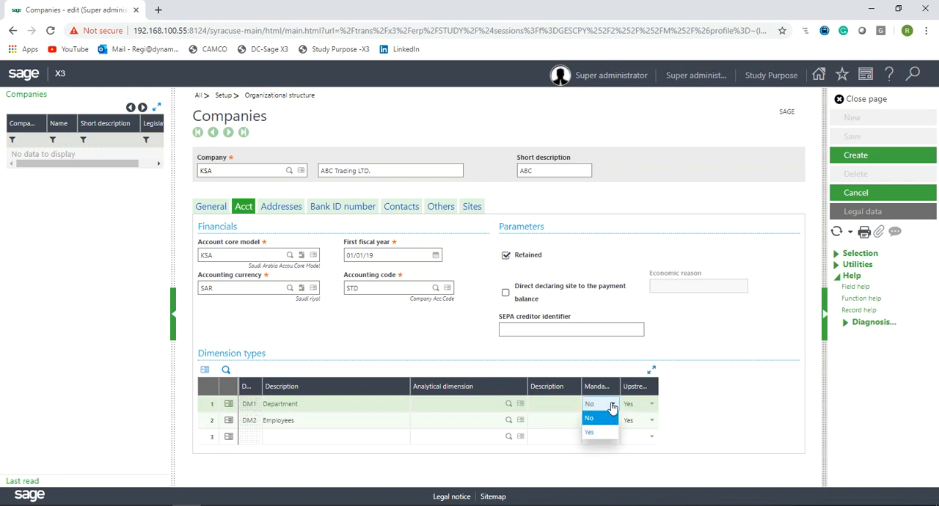
{"action": "left_click", "coordinate": [598, 432]}
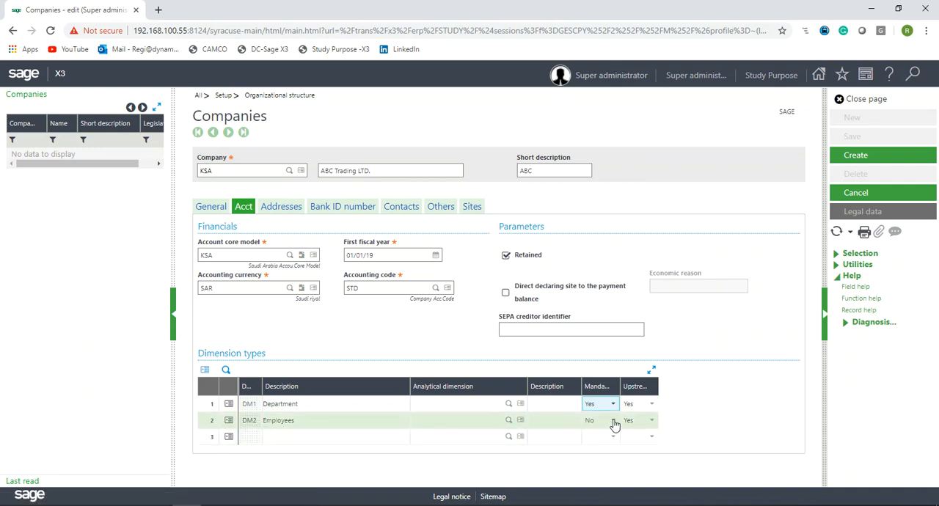
{"action": "left_click", "coordinate": [613, 421]}
{"action": "left_click", "coordinate": [600, 449]}
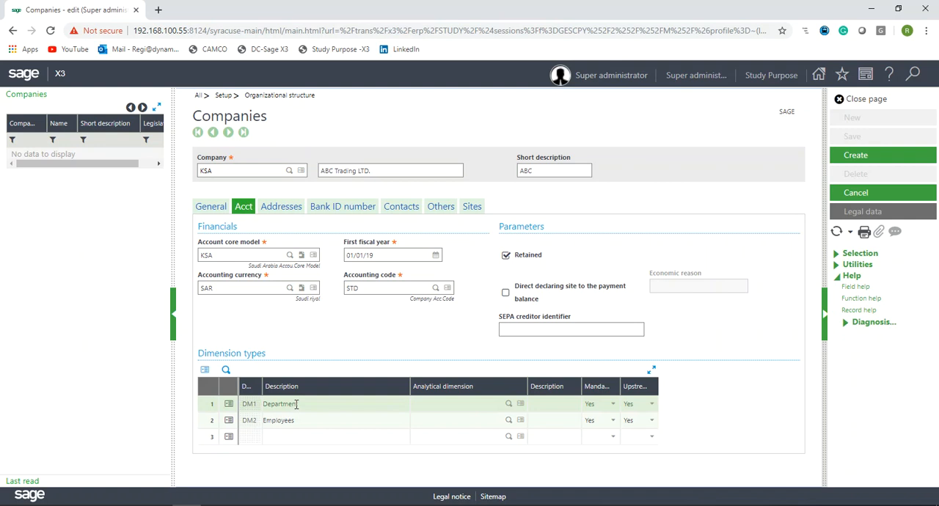
- Expand the Dimension types grid and inspect the Upstream entry choices for both dimension rows
{"action": "left_click", "coordinate": [650, 405]}
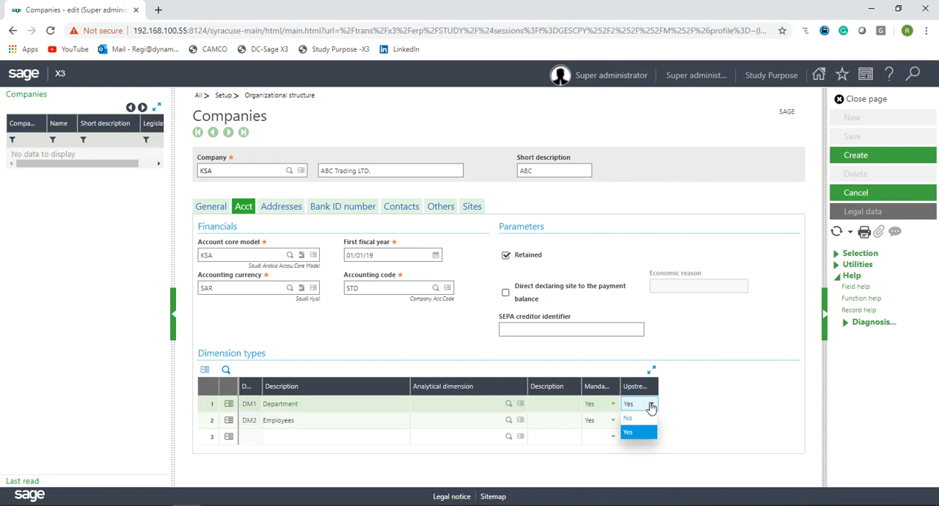
{"action": "left_click", "coordinate": [654, 372]}
{"action": "left_click_drag", "start_coordinate": [658, 380], "coordinate": [768, 382]}
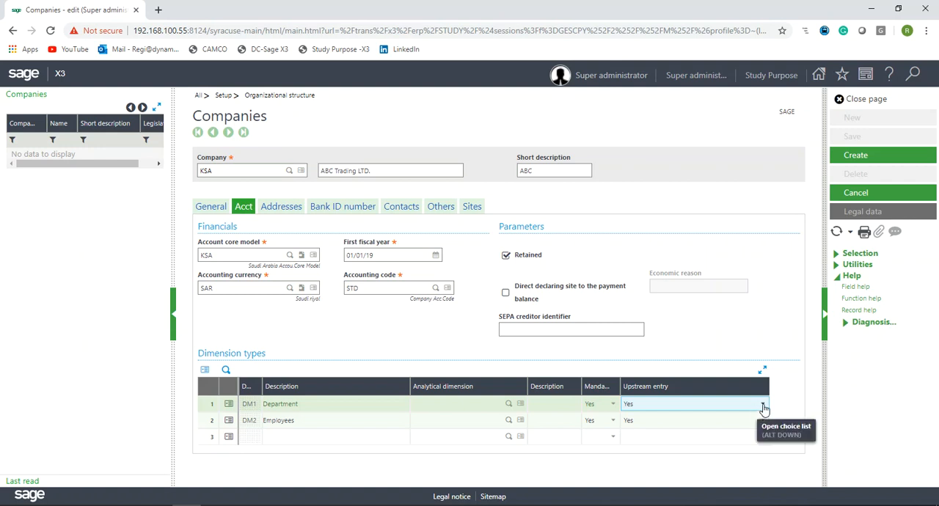
{"action": "left_click", "coordinate": [762, 405]}
{"action": "left_click", "coordinate": [728, 349]}
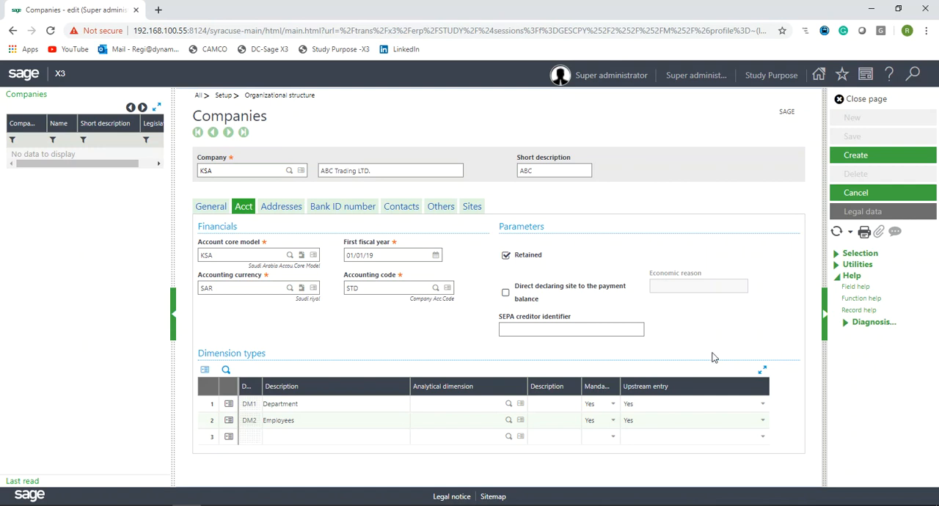
{"action": "left_click", "coordinate": [206, 404]}
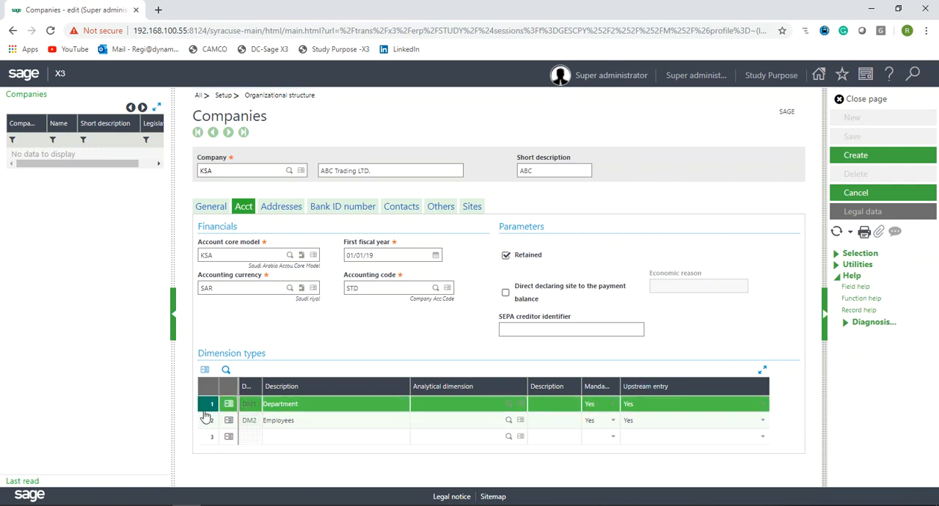
{"action": "left_click", "coordinate": [205, 421]}
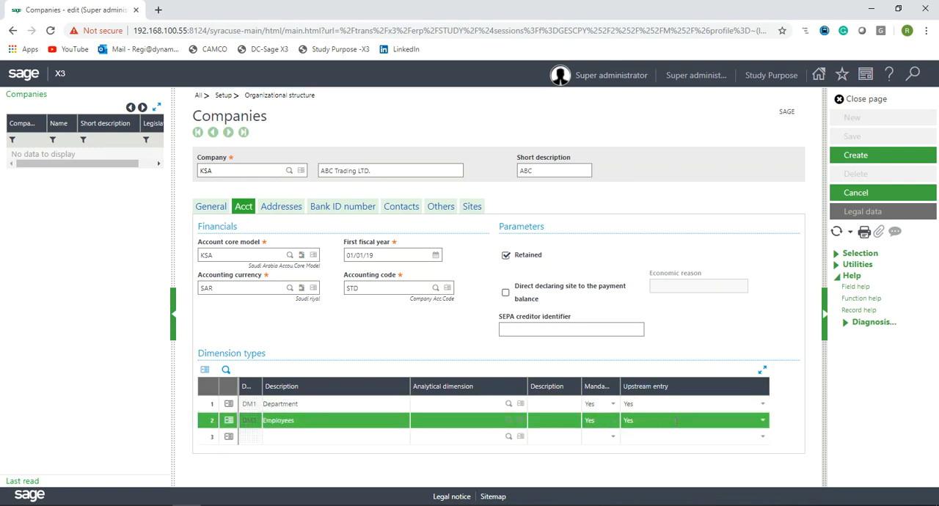
- Add a company address with code 101 and description Head Office
{"action": "left_click", "coordinate": [281, 206]}
{"action": "left_click", "coordinate": [264, 277]}
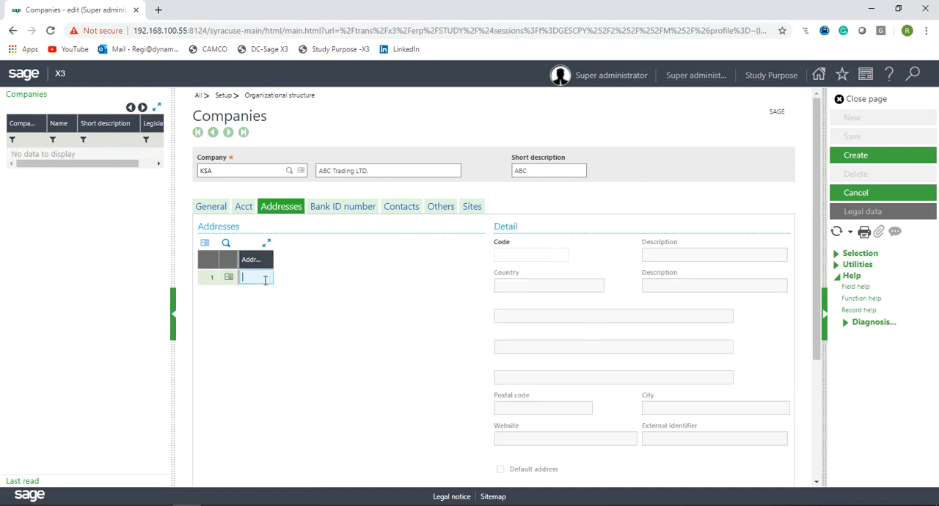
{"action": "type", "text": "101"}
{"action": "key", "text": "Tab"}
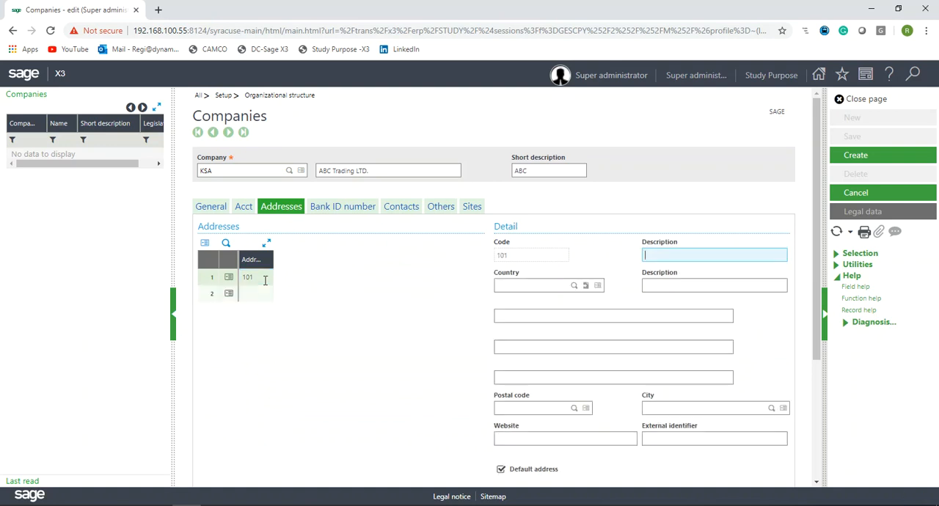
{"action": "type", "text": "Head Office"}
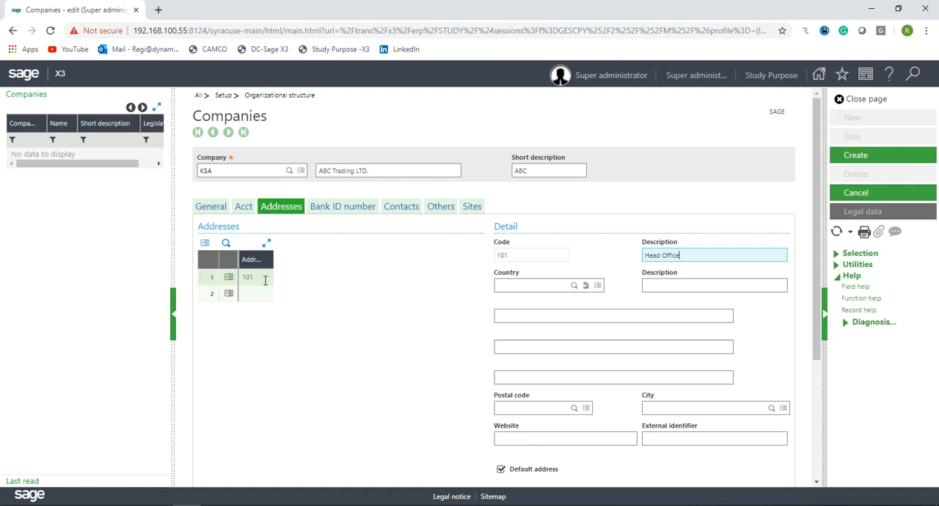
- Set the address country to SA and fill the address lines with Area 1 and Location 2
{"action": "left_click", "coordinate": [506, 283]}
{"action": "type", "text": "SA"}
{"action": "key", "text": "Tab"}
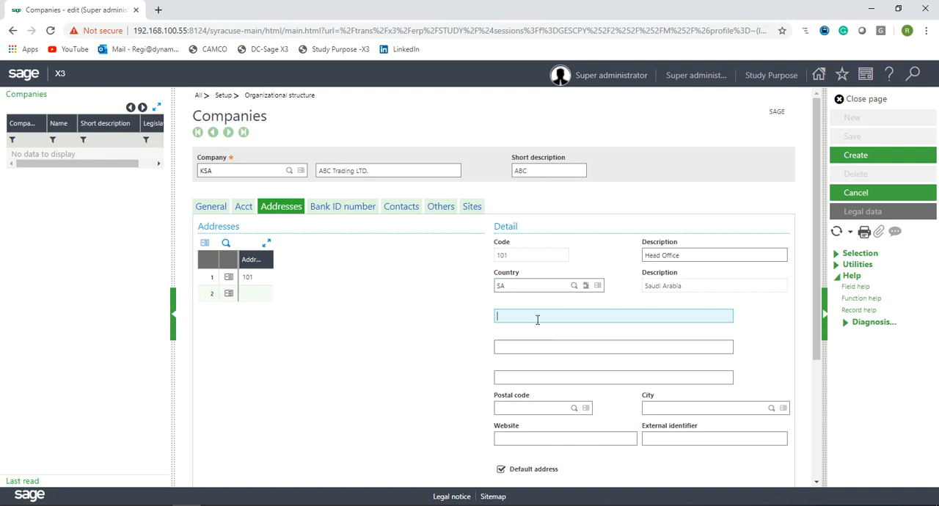
{"action": "type", "text": "Area 1"}
{"action": "key", "text": "Tab"}
{"action": "type", "text": "Location 2"}
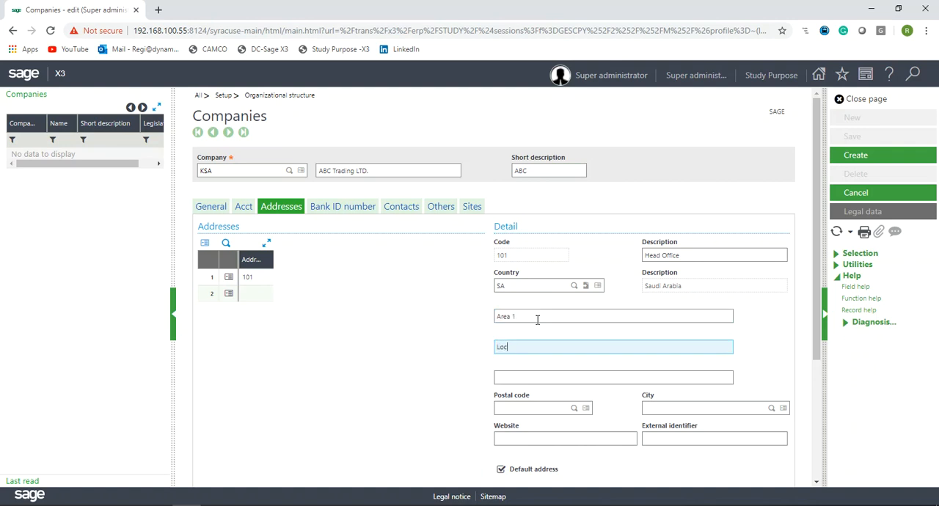
{"action": "key", "text": "Tab"}
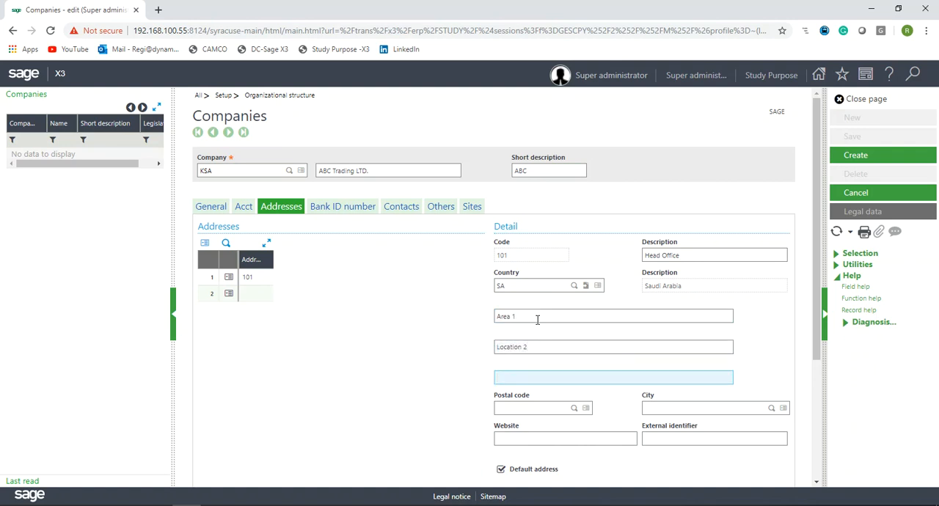
- Browse the rest of the address form and the Bank ID number tab before opening Contacts
{"action": "scroll", "coordinate": [548, 337], "scroll_direction": "down", "scroll_amount": 3}
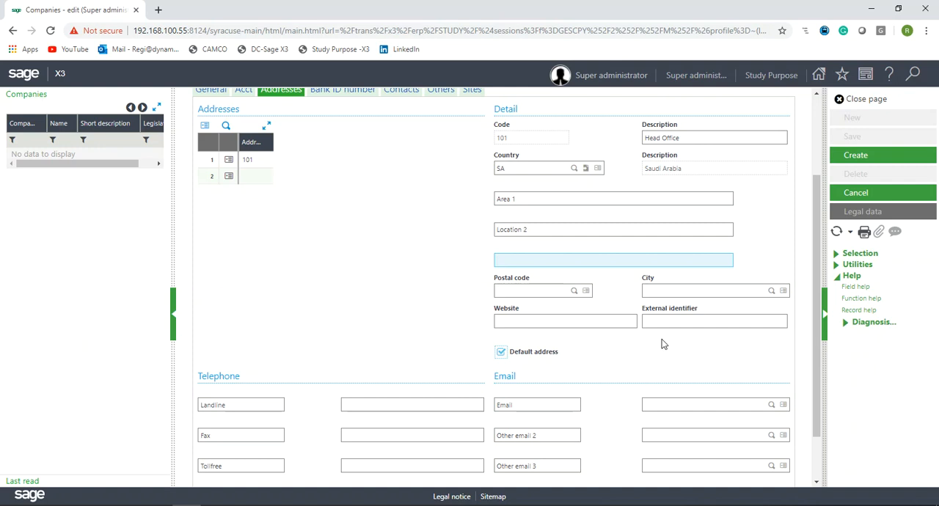
{"action": "scroll", "coordinate": [661, 342], "scroll_direction": "up", "scroll_amount": 3}
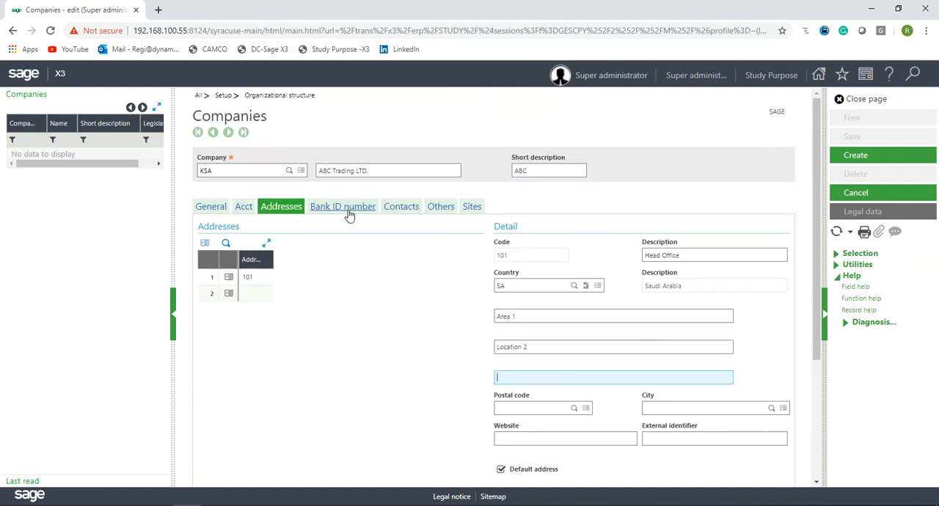
{"action": "left_click", "coordinate": [347, 212]}
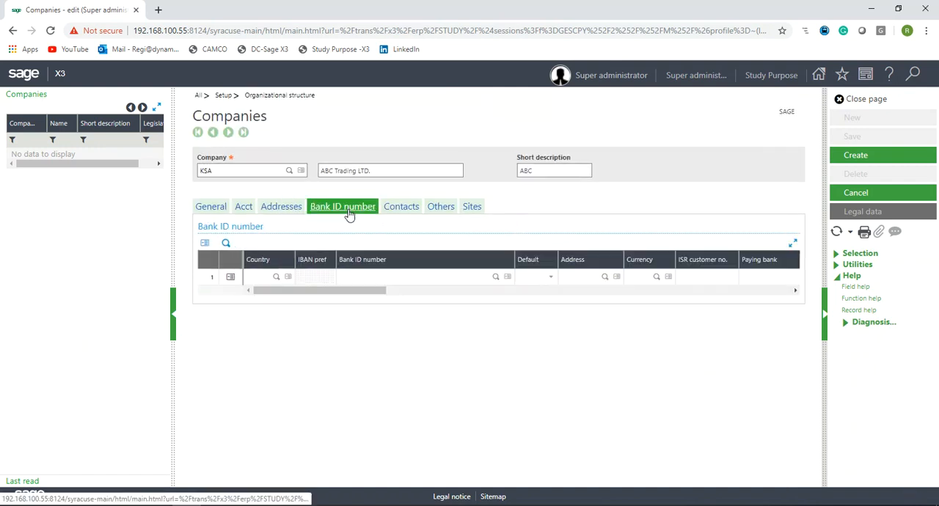
{"action": "left_click", "coordinate": [237, 171]}
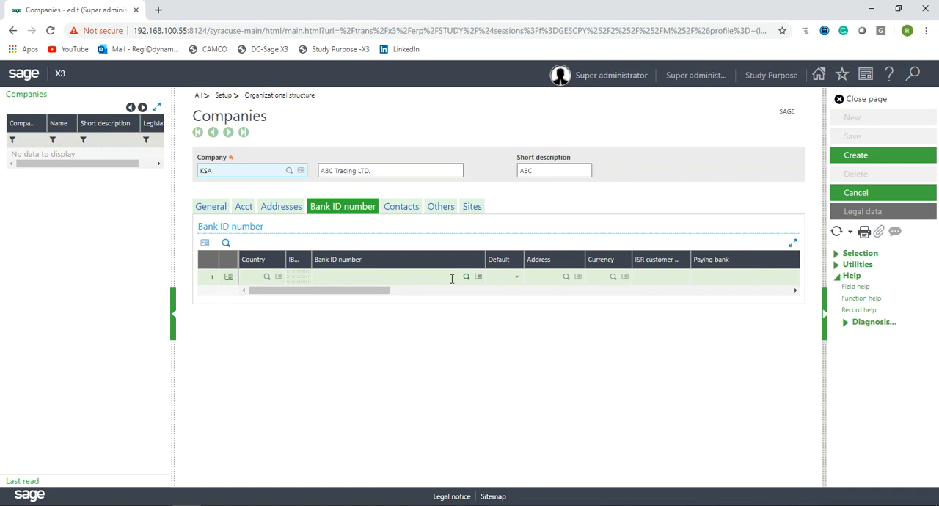
{"action": "left_click", "coordinate": [408, 211]}
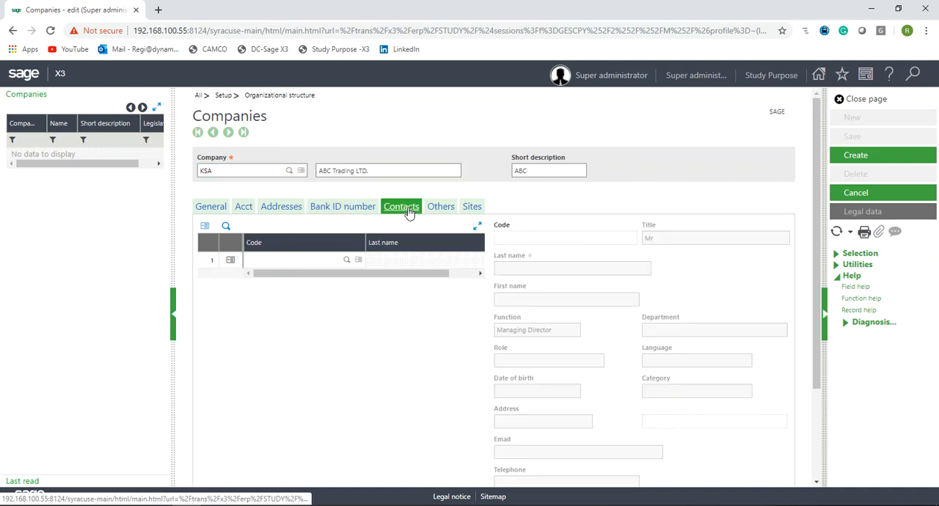
- Add a company contact with code 101
{"action": "left_click", "coordinate": [308, 259]}
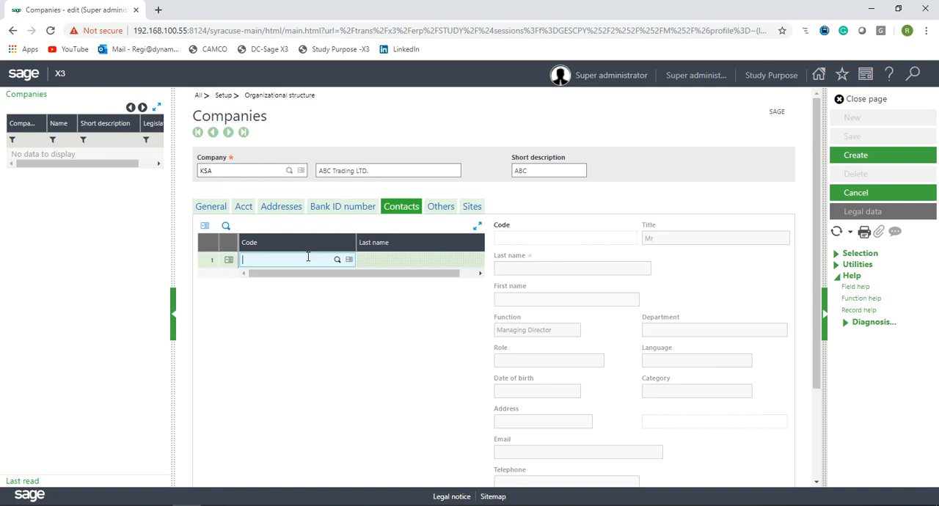
{"action": "type", "text": "101"}
{"action": "key", "text": "Tab"}
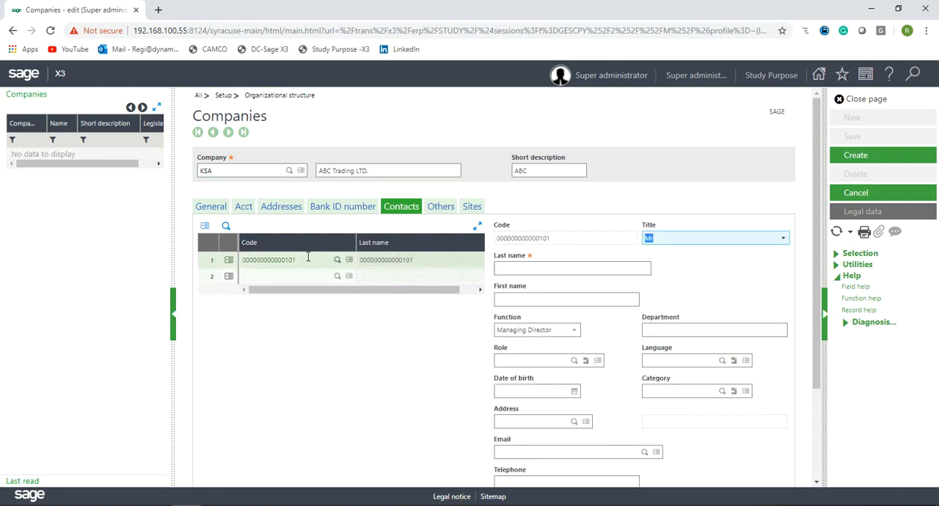
{"action": "left_click", "coordinate": [541, 268]}
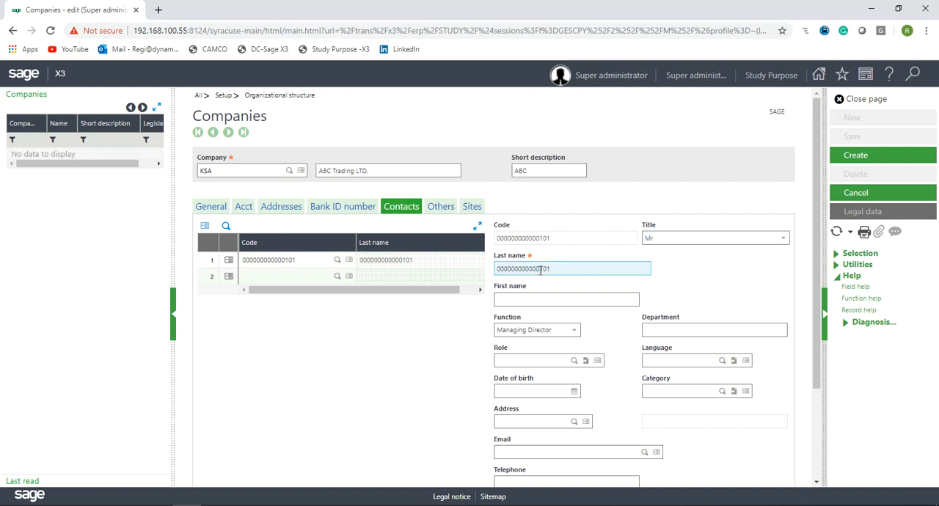
{"action": "left_click_drag", "start_coordinate": [556, 269], "coordinate": [487, 273]}
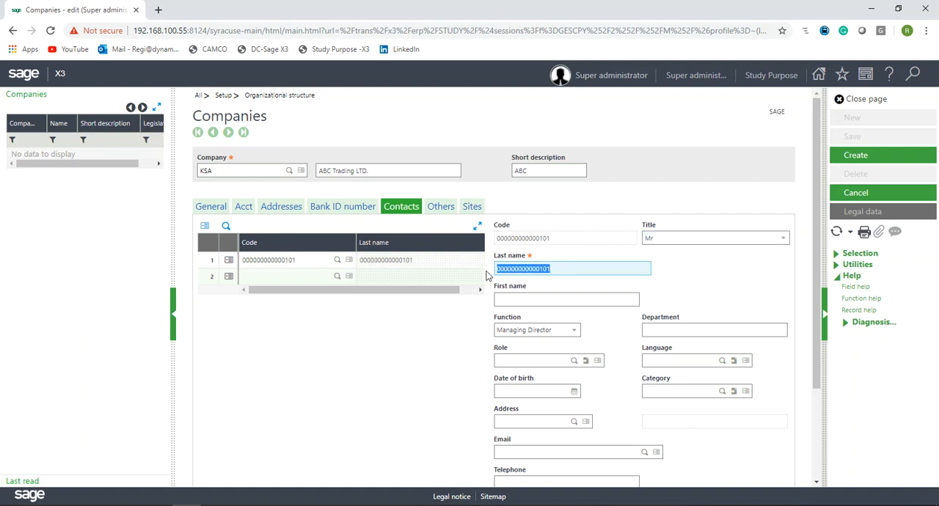
{"action": "type", "text": "Regi"}
{"action": "key", "text": "Tab"}
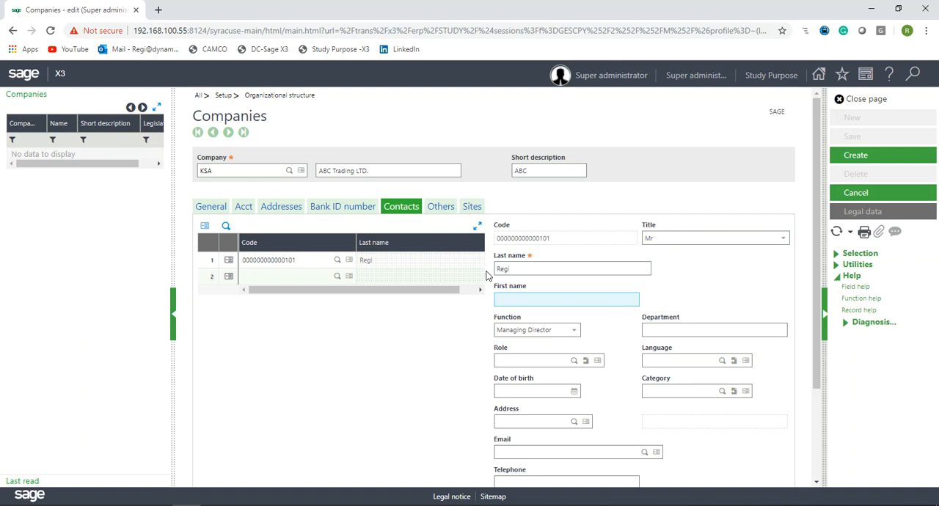
- Enter the contact's last name and first name
{"action": "left_click_drag", "start_coordinate": [520, 268], "coordinate": [475, 270]}
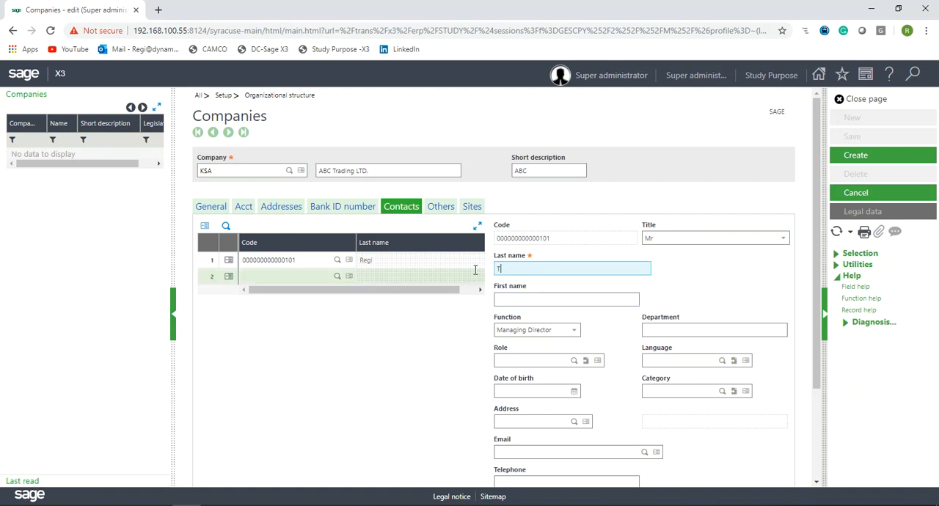
{"action": "key", "text": "Tab"}
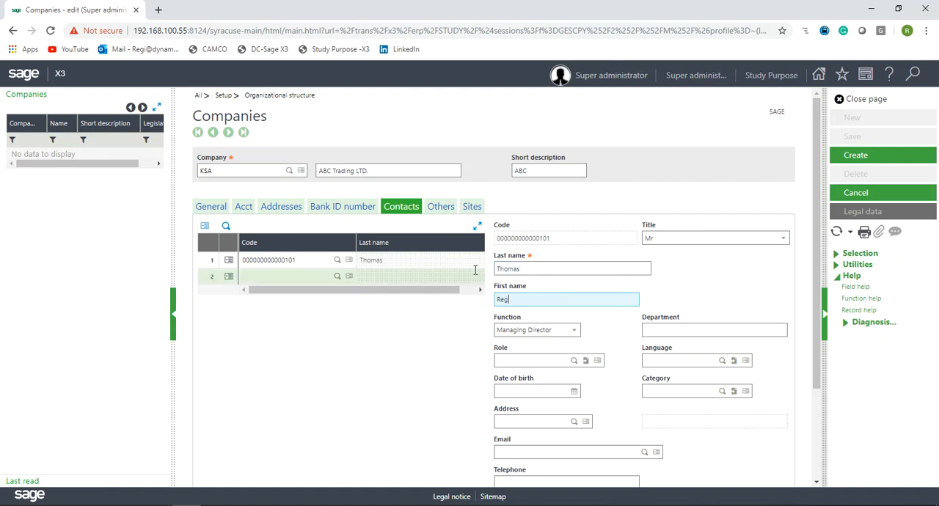
{"action": "key", "text": "Tab"}
- Set the contact's function to Managing Director and the department to IT
{"action": "left_click", "coordinate": [573, 332]}
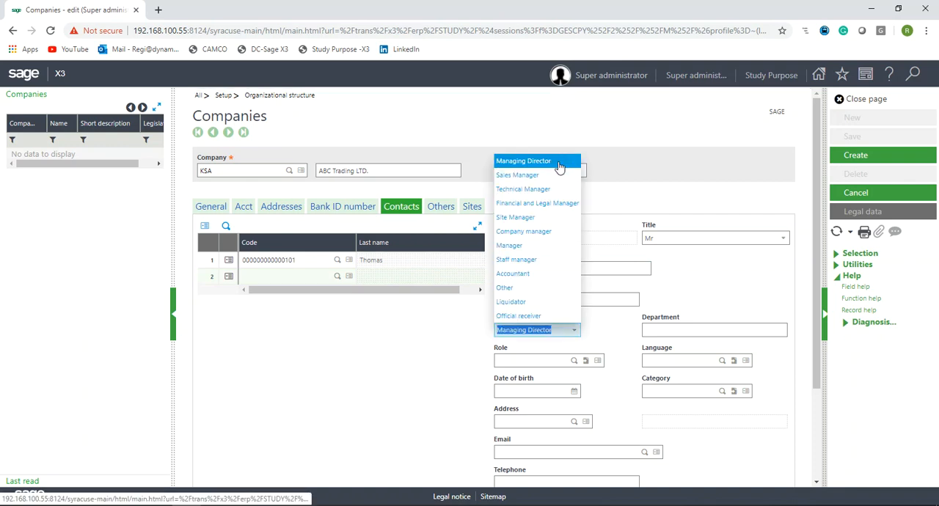
{"action": "left_click", "coordinate": [557, 168]}
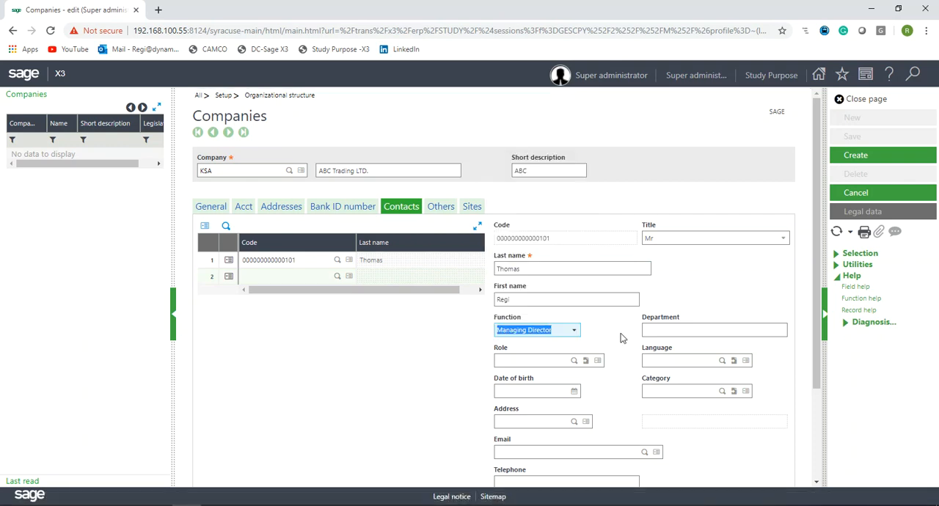
{"action": "left_click", "coordinate": [669, 331]}
{"action": "type", "text": "IT"}
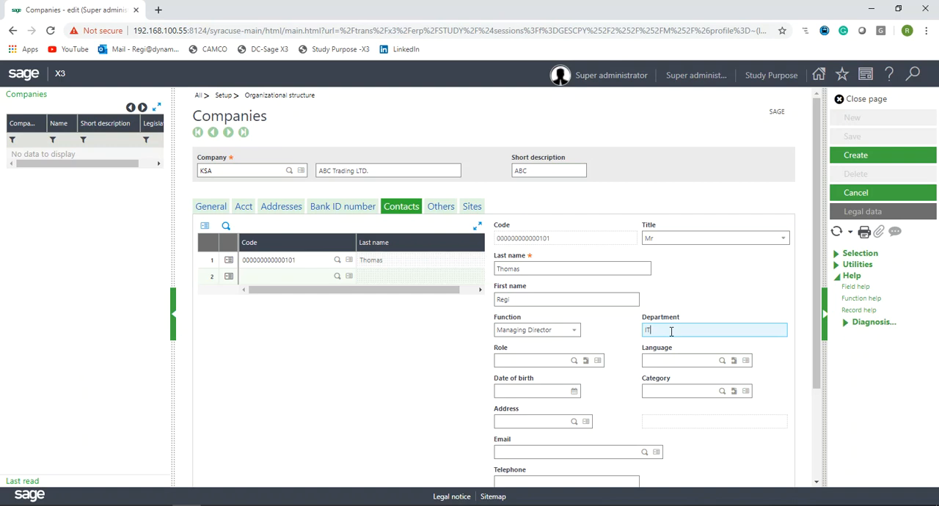
{"action": "left_click", "coordinate": [561, 361]}
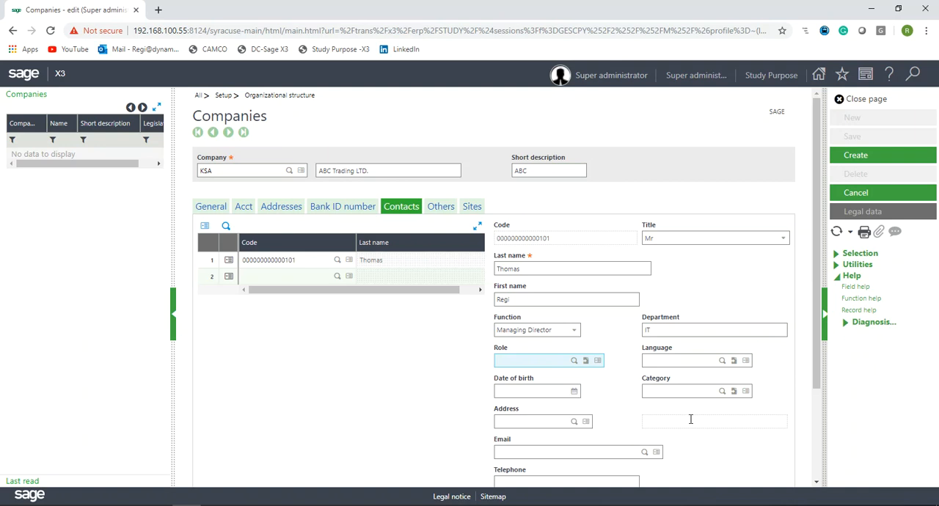
- Create the KSA company record and accept the warning about company code length consistency
{"action": "left_click", "coordinate": [471, 208]}
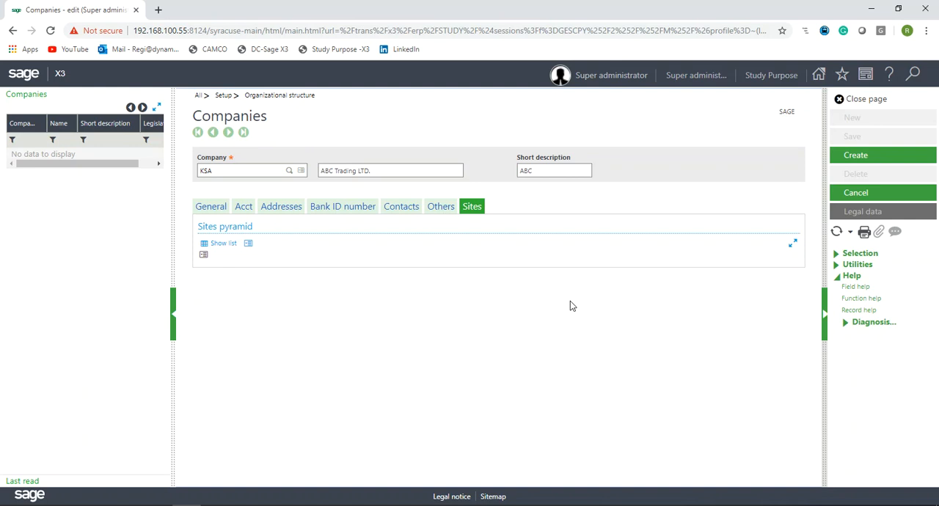
{"action": "left_click", "coordinate": [218, 208]}
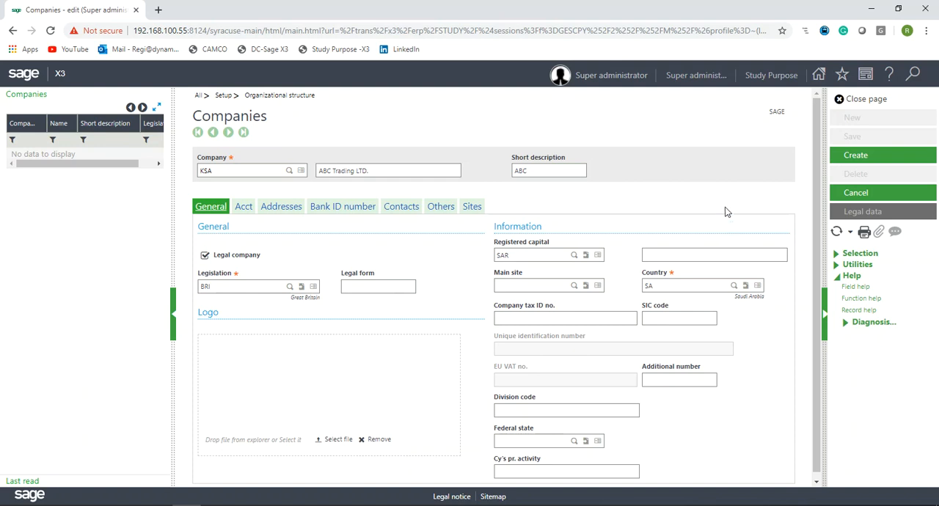
{"action": "left_click", "coordinate": [855, 158]}
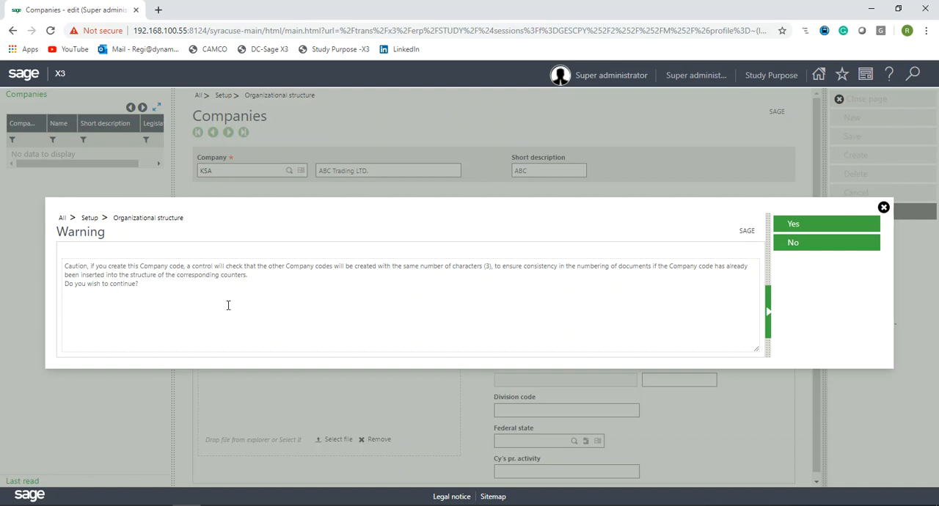
{"action": "left_click_drag", "start_coordinate": [501, 267], "coordinate": [402, 267]}
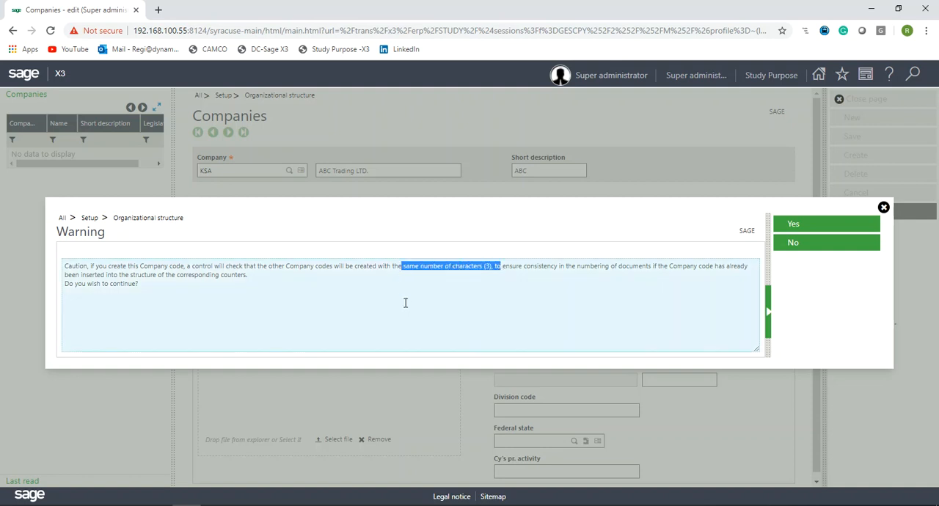
{"action": "left_click", "coordinate": [406, 304]}
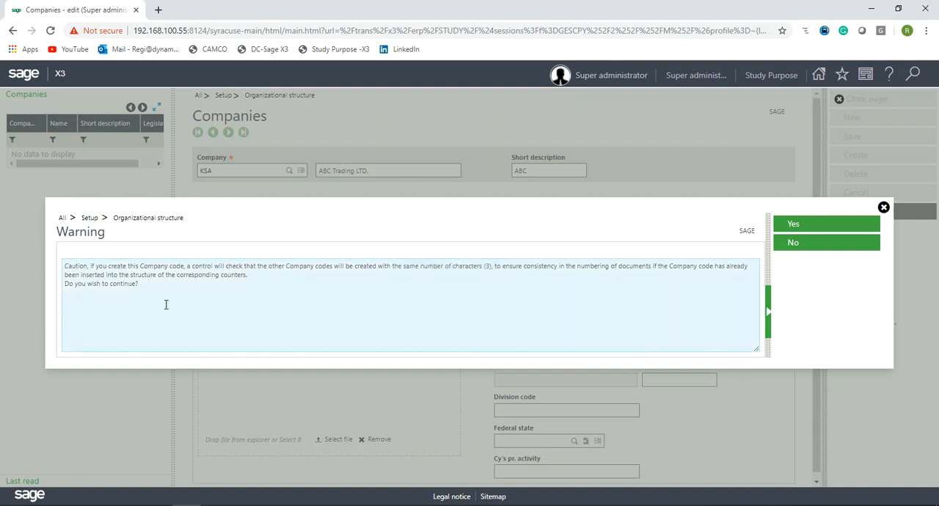
{"action": "key", "text": "ctrl+a"}
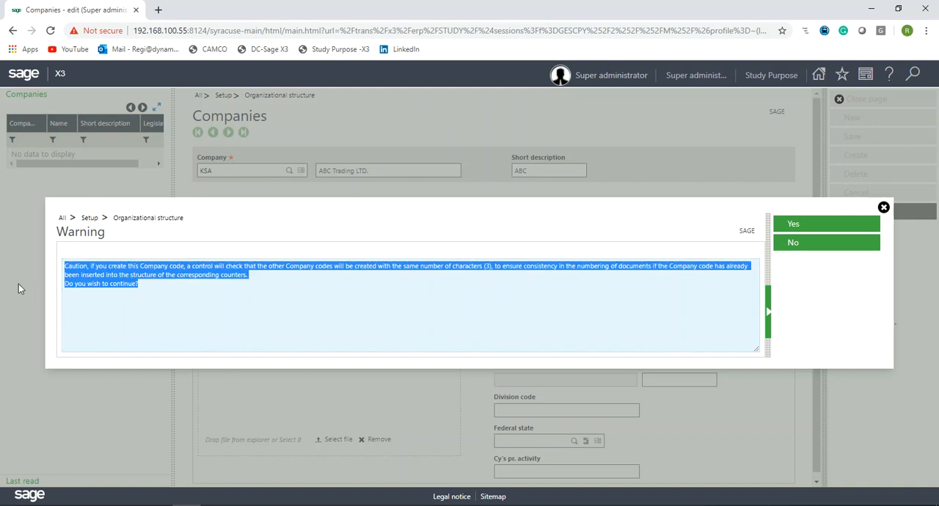
{"action": "left_click", "coordinate": [793, 227]}
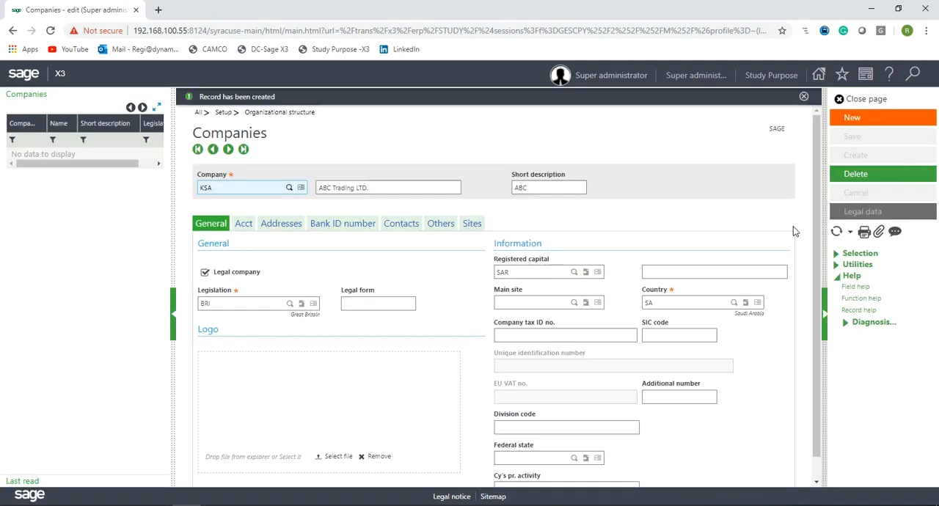
- Dismiss the notification, select the KSA company in the list and review its accounting settings
{"action": "left_click", "coordinate": [836, 231]}
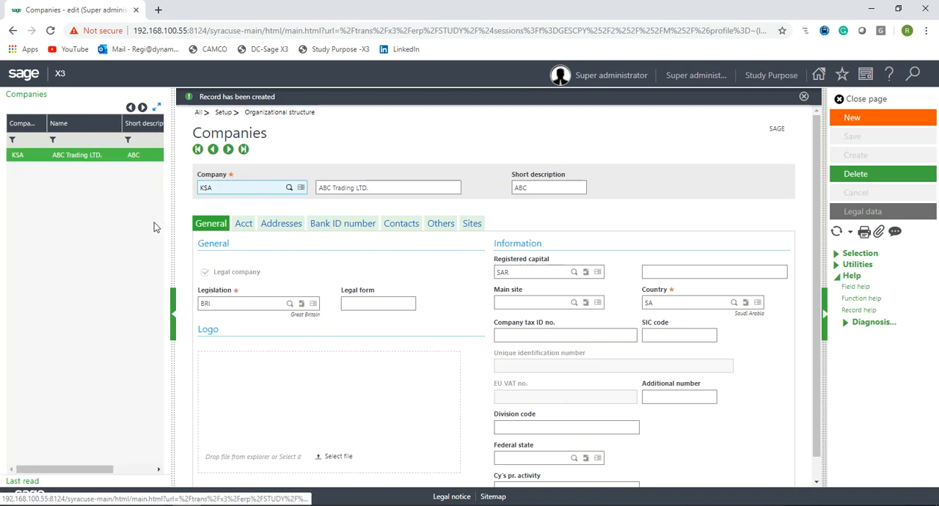
{"action": "left_click", "coordinate": [152, 156]}
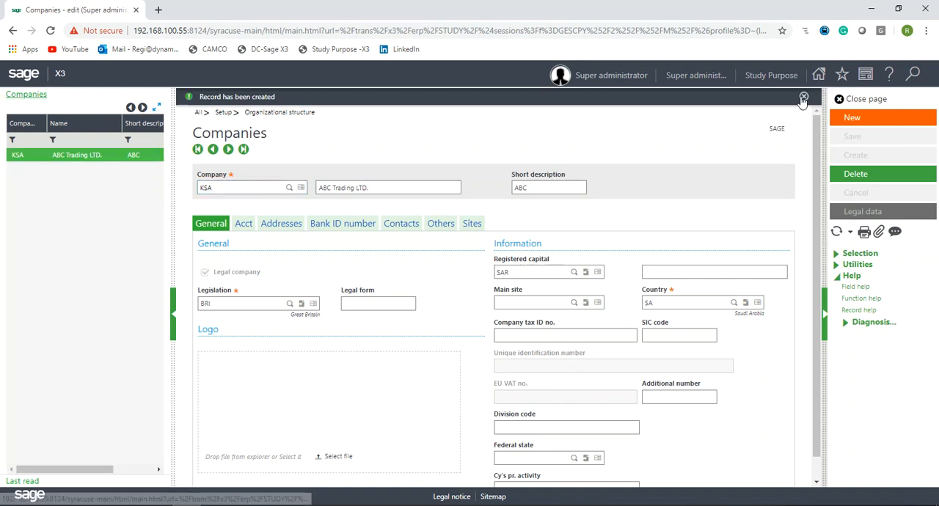
{"action": "left_click", "coordinate": [803, 98]}
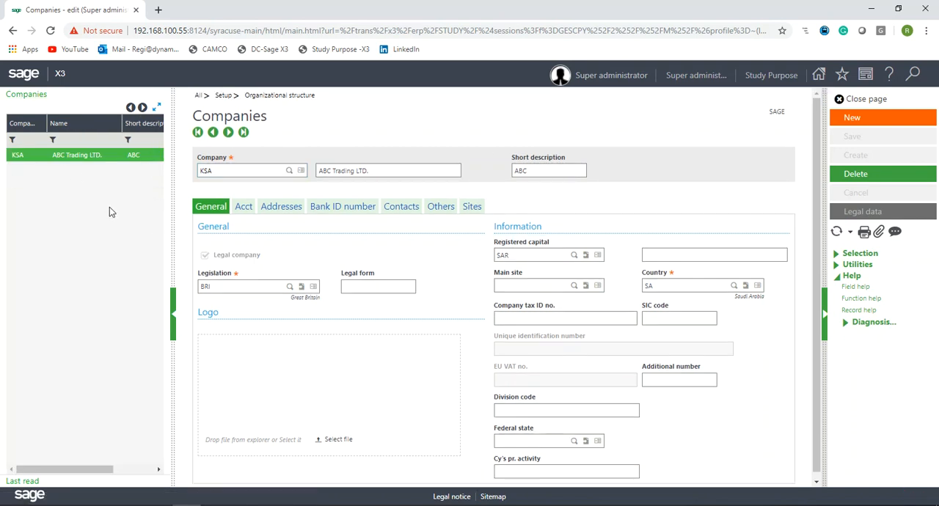
{"action": "left_click", "coordinate": [65, 163]}
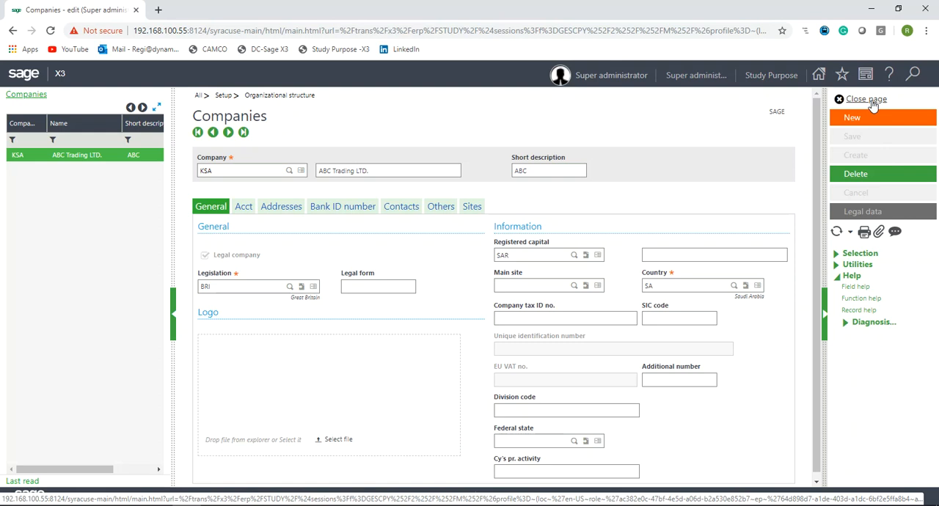
{"action": "left_click", "coordinate": [248, 212]}
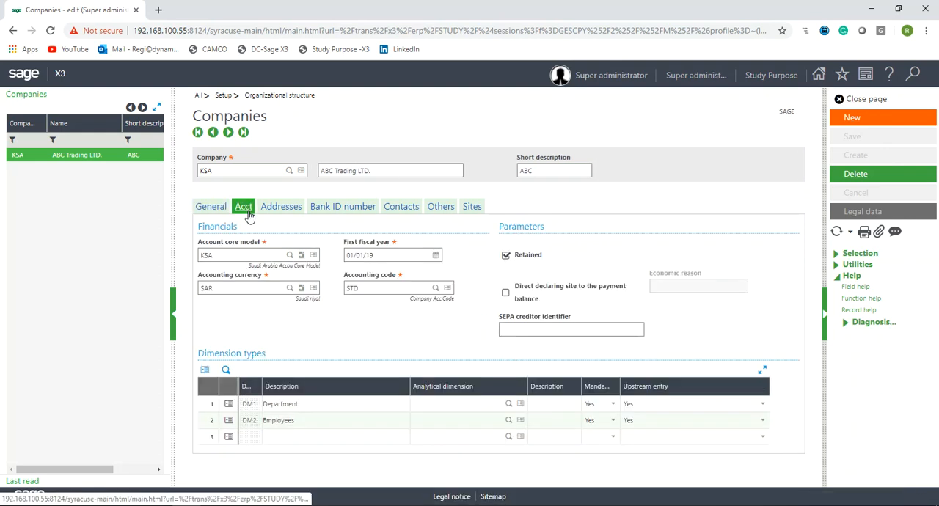
{"action": "left_click_drag", "start_coordinate": [200, 231], "coordinate": [325, 318]}
{"action": "left_click", "coordinate": [370, 333]}
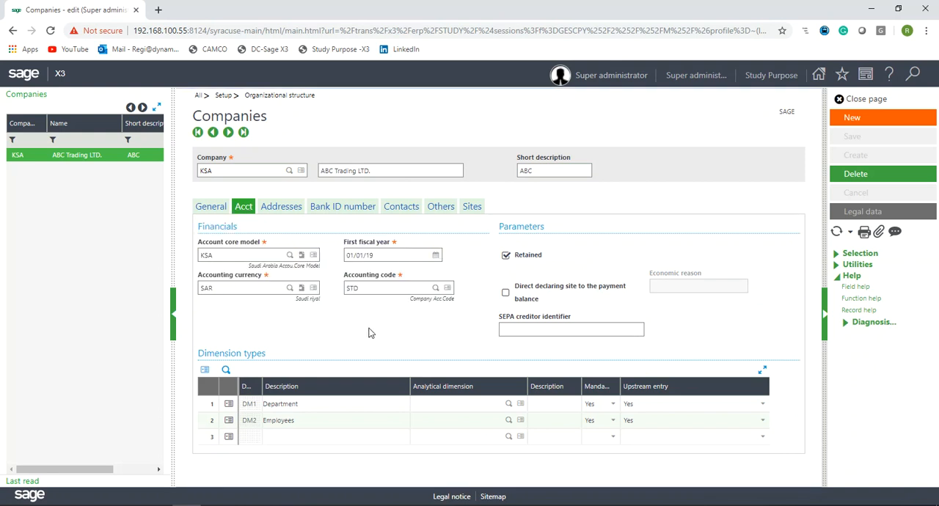
{"action": "left_click", "coordinate": [246, 254]}
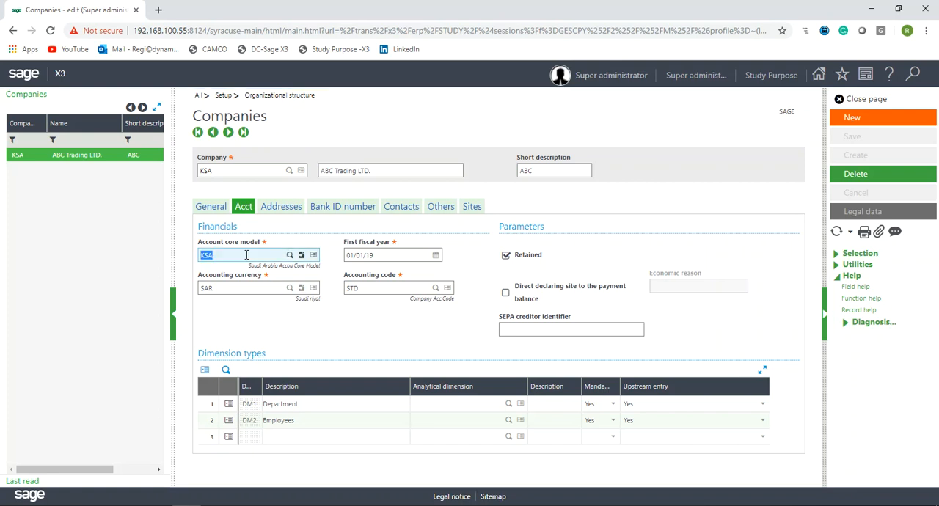